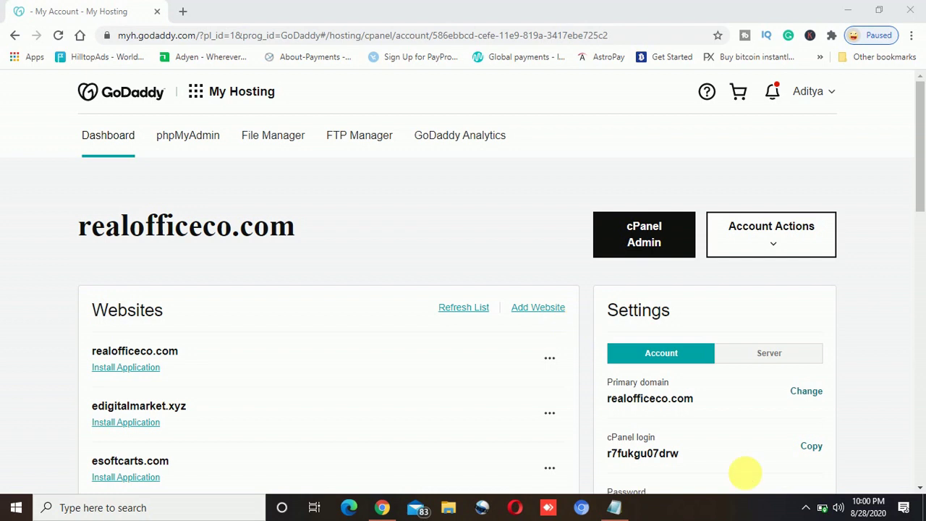
{"action": "left_click", "coordinate": [808, 510]}
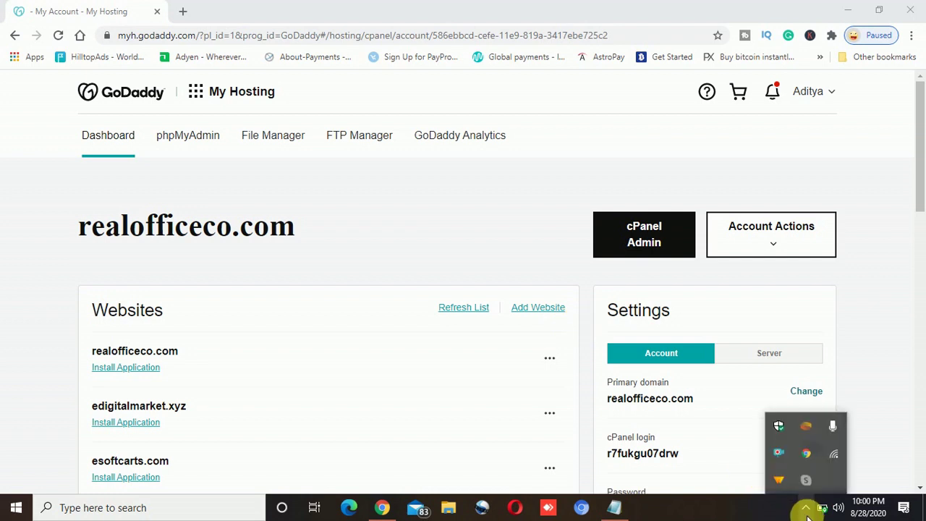
{"action": "left_click", "coordinate": [754, 513]}
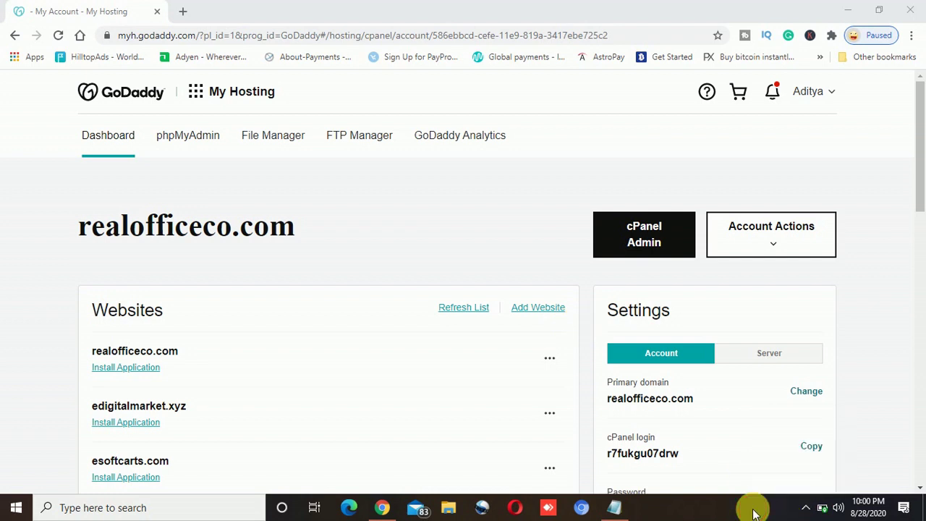
{"action": "left_click", "coordinate": [517, 239]}
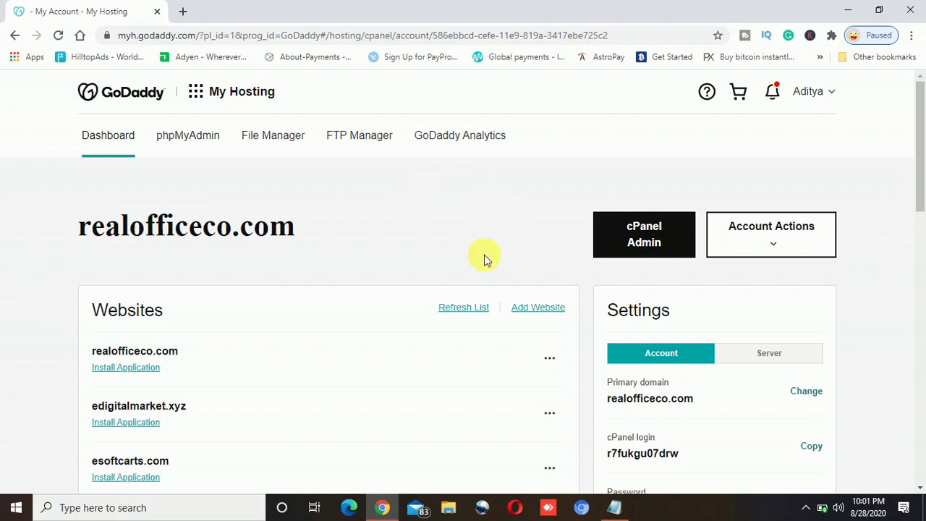
Copy the domain softwarequalityexpert.online from Notepad, open it in a new browser tab and check the site's connection security details.
{"action": "left_click", "coordinate": [614, 508]}
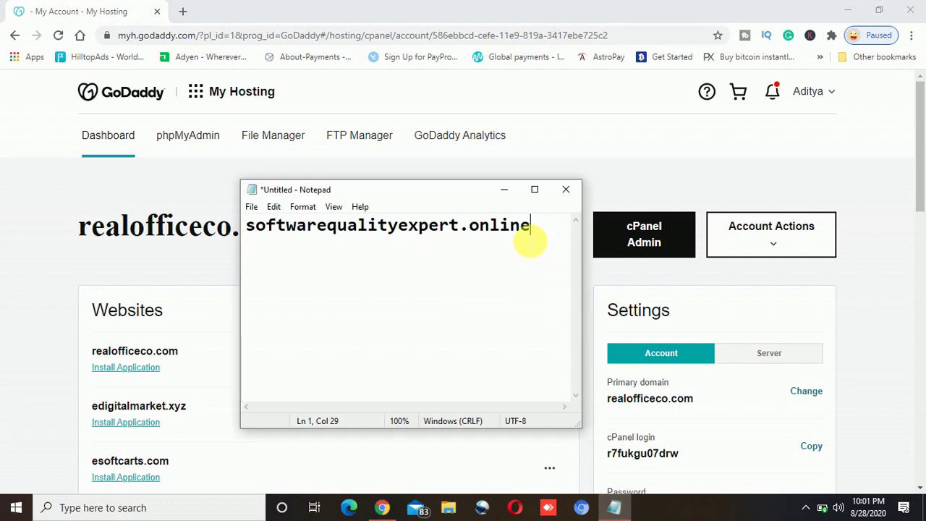
{"action": "key", "text": "ctrl+a"}
{"action": "key", "text": "ctrl+c"}
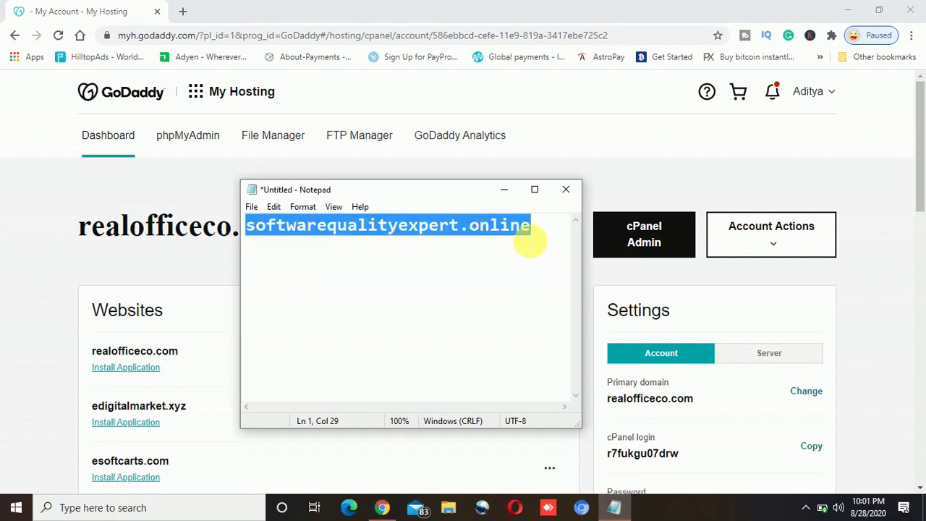
{"action": "left_click", "coordinate": [186, 14]}
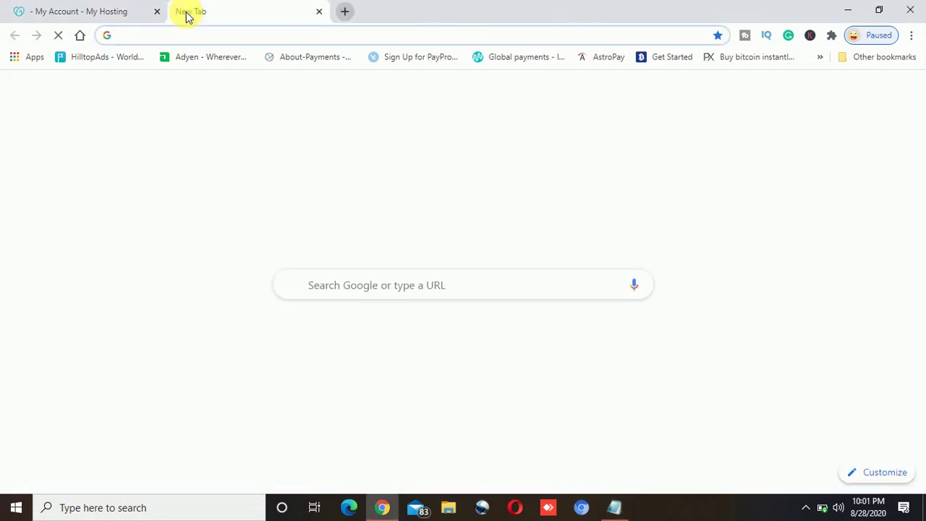
{"action": "key", "text": "ctrl+v"}
{"action": "key", "text": "Return"}
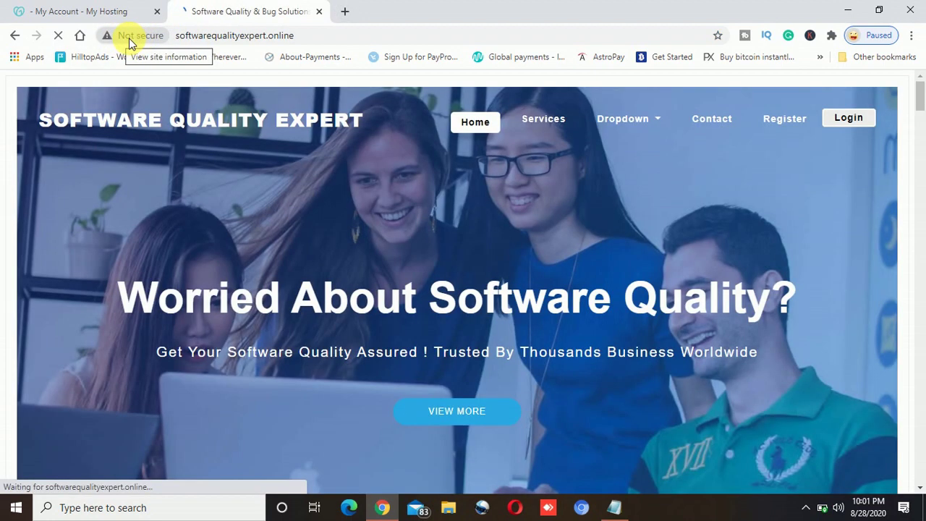
{"action": "left_click", "coordinate": [129, 38]}
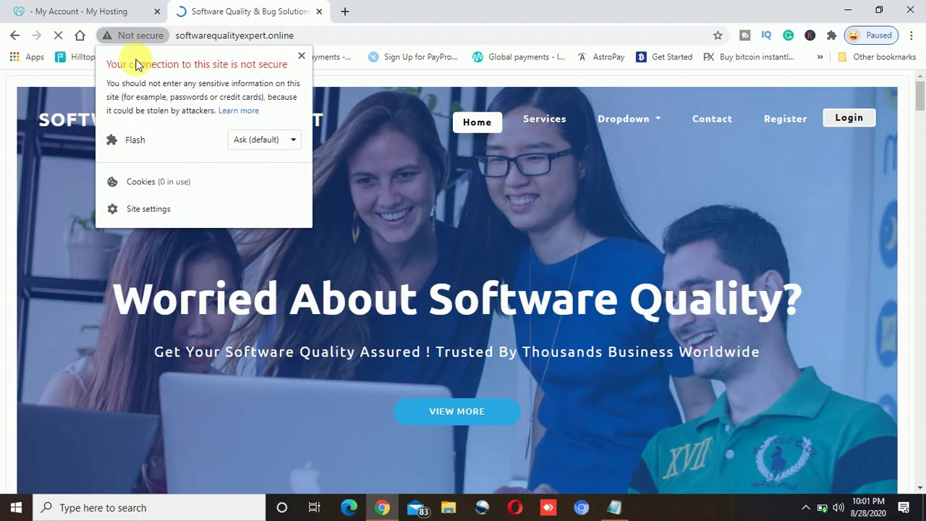
{"action": "left_click", "coordinate": [301, 57]}
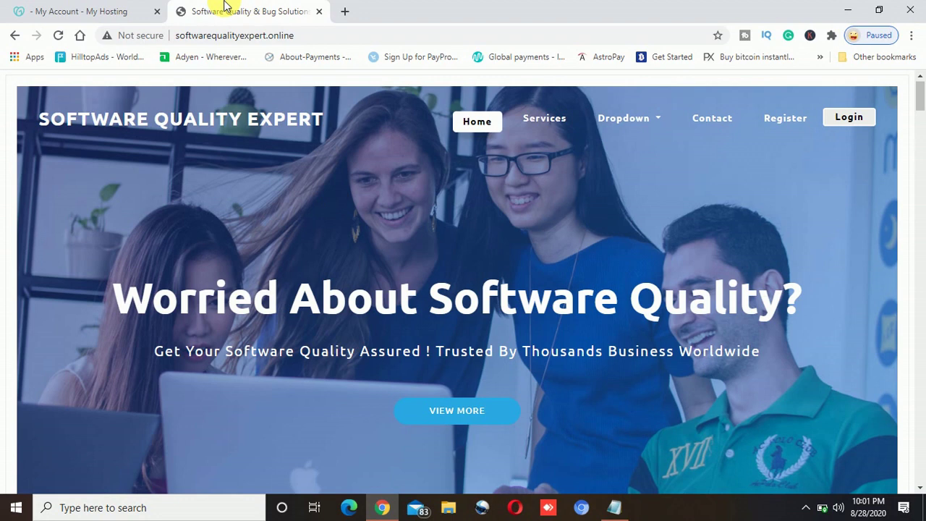
Open the cPanel admin for the realofficeco.com hosting account from the GoDaddy dashboard.
{"action": "left_click", "coordinate": [113, 6]}
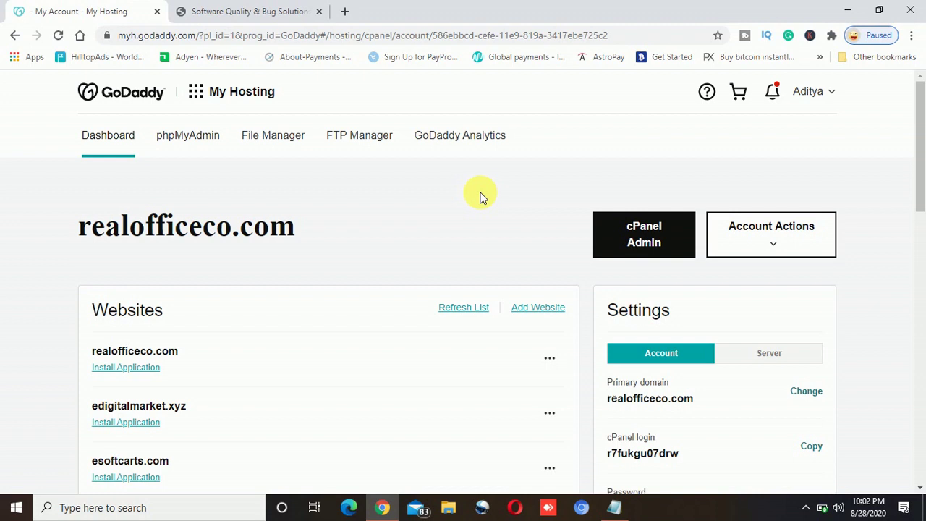
{"action": "left_click", "coordinate": [631, 240]}
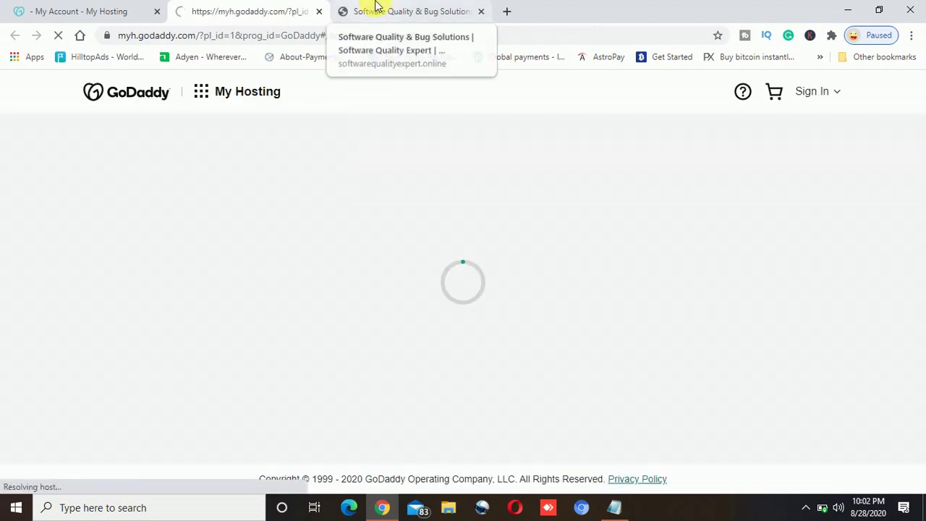
{"action": "left_click", "coordinate": [376, 6]}
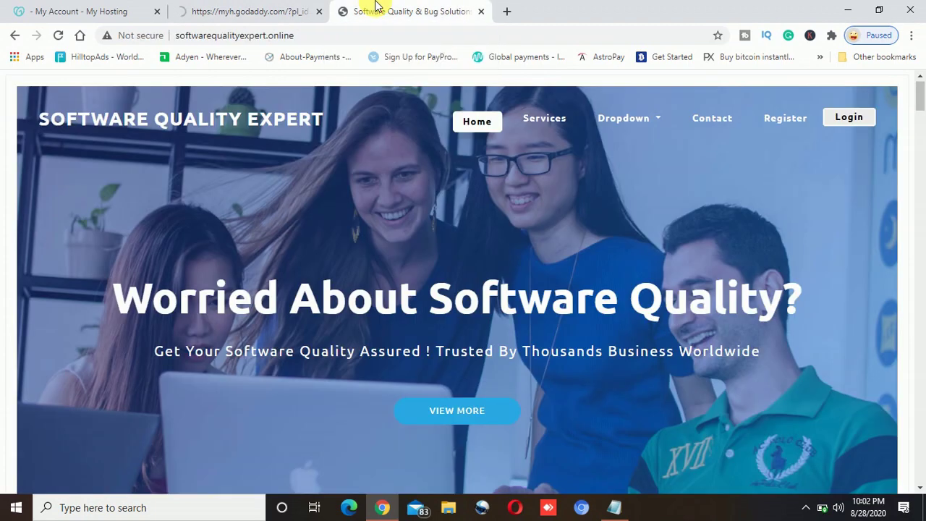
{"action": "left_click", "coordinate": [265, 6]}
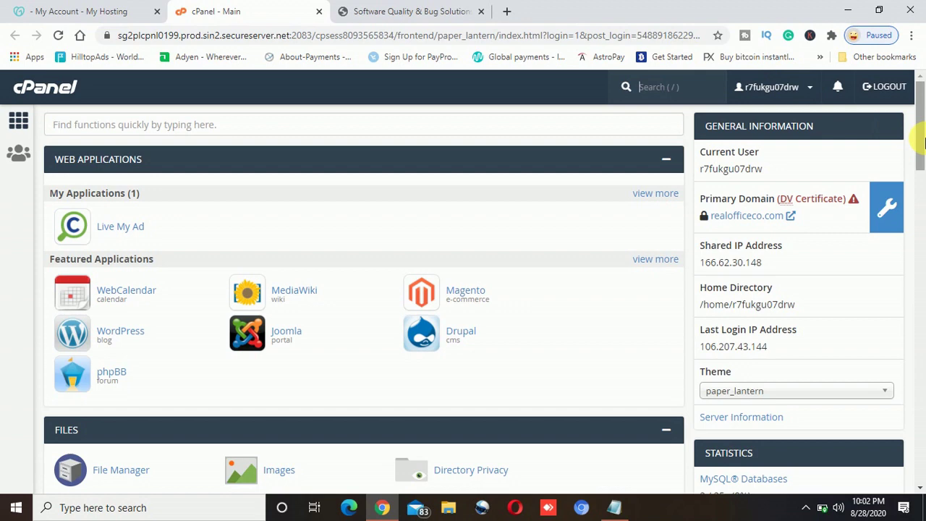
Go to the SSL site management in cPanel's SSL/TLS section and open the certificate update form for softwarequalityexpert.online.
{"action": "left_click_drag", "start_coordinate": [921, 119], "coordinate": [920, 314]}
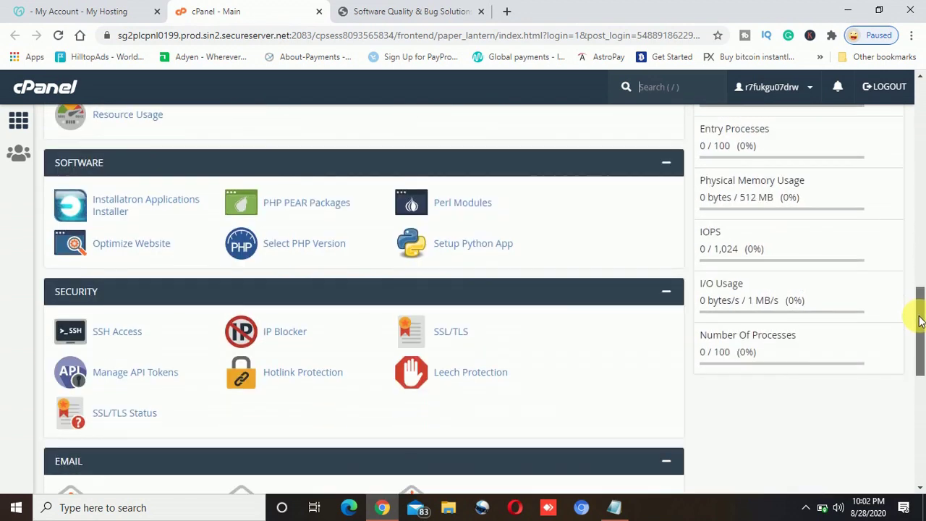
{"action": "left_click", "coordinate": [454, 334]}
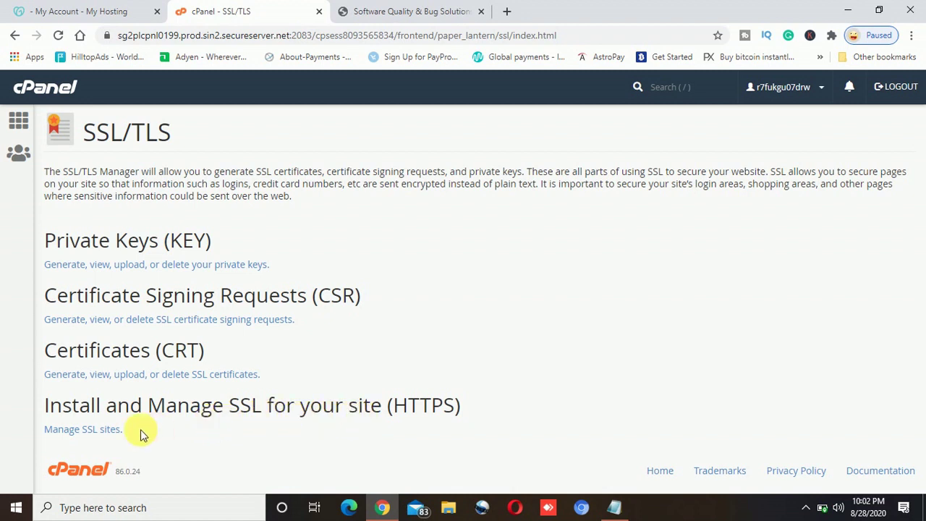
{"action": "left_click", "coordinate": [99, 431]}
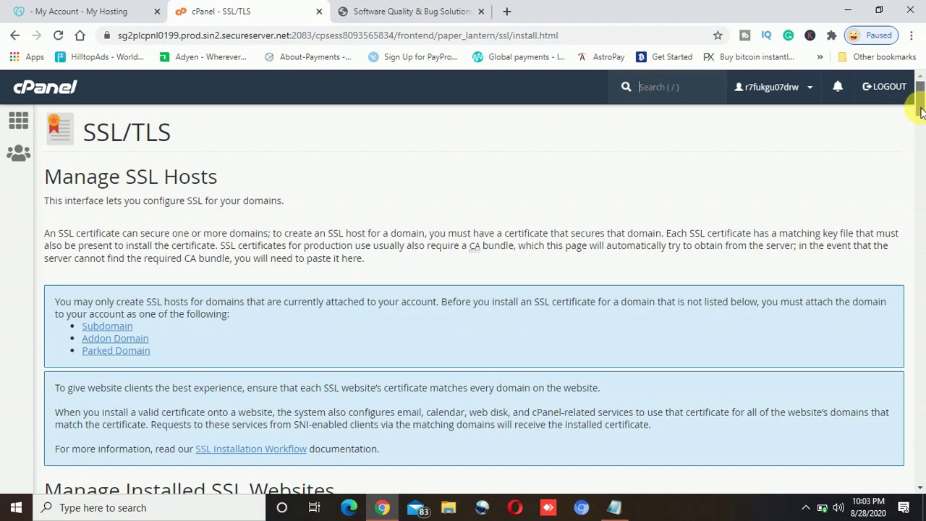
{"action": "left_click_drag", "start_coordinate": [920, 122], "coordinate": [919, 311]}
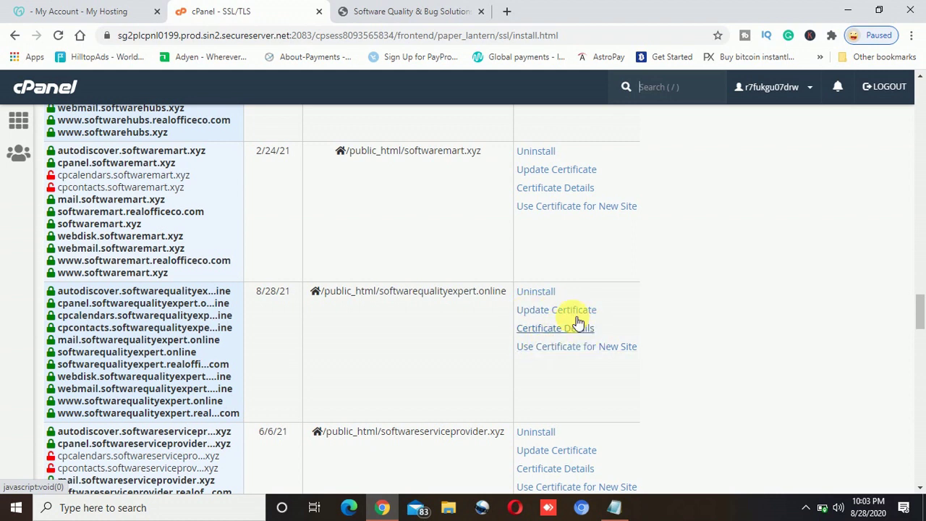
{"action": "left_click", "coordinate": [541, 313]}
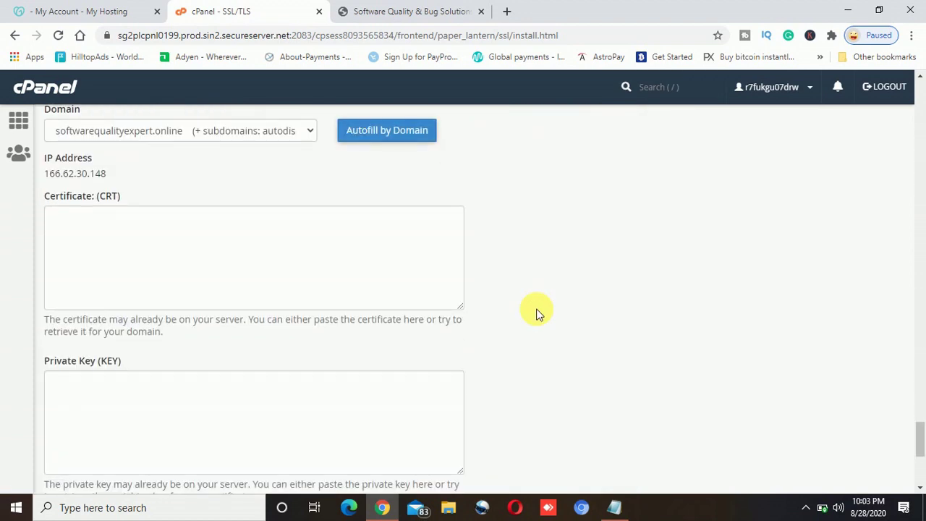
Examine the certificate, private key and CA bundle fields of the SSL installation form.
{"action": "left_click", "coordinate": [314, 265]}
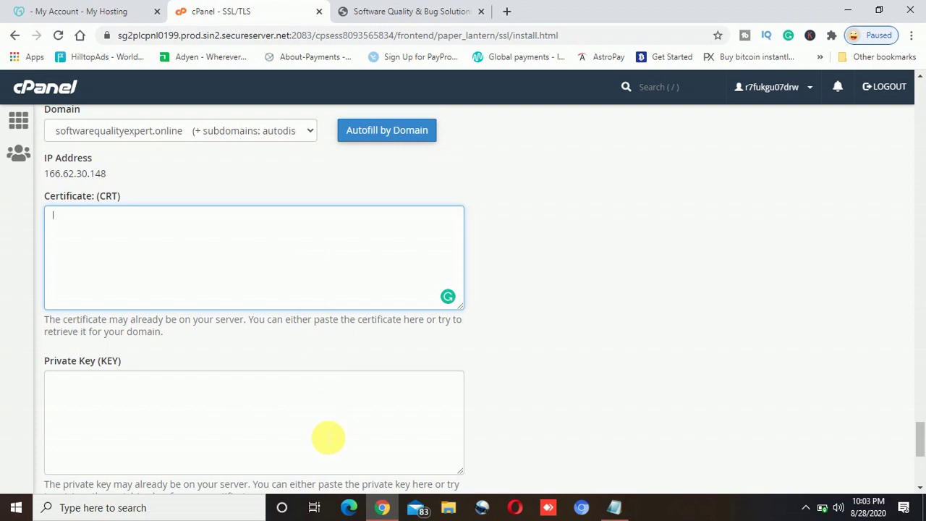
{"action": "left_click", "coordinate": [328, 438]}
{"action": "left_click", "coordinate": [550, 382]}
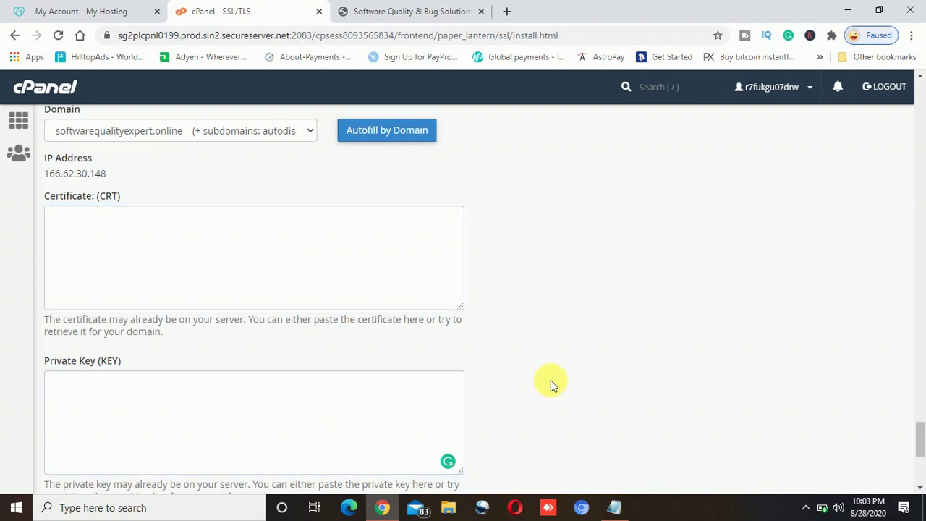
{"action": "scroll", "coordinate": [550, 380], "scroll_direction": "down", "scroll_amount": 3}
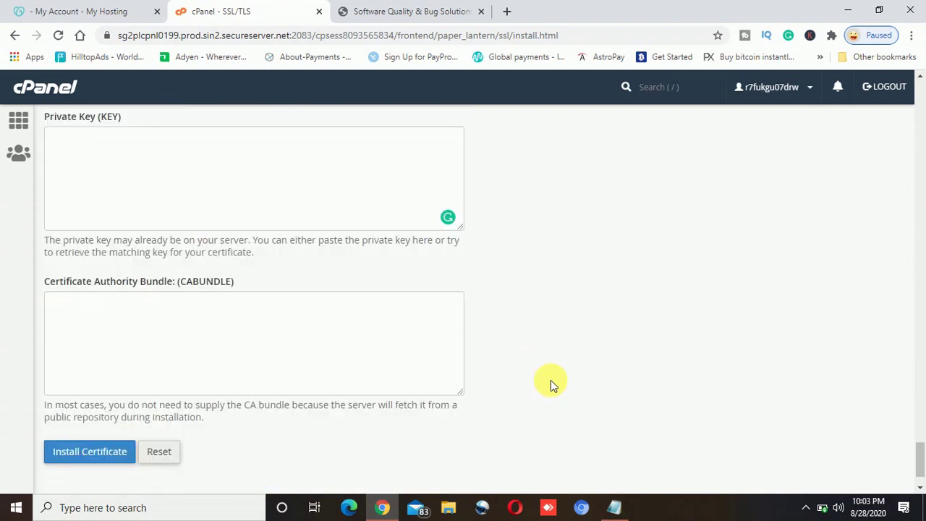
{"action": "scroll", "coordinate": [550, 380], "scroll_direction": "up", "scroll_amount": 3}
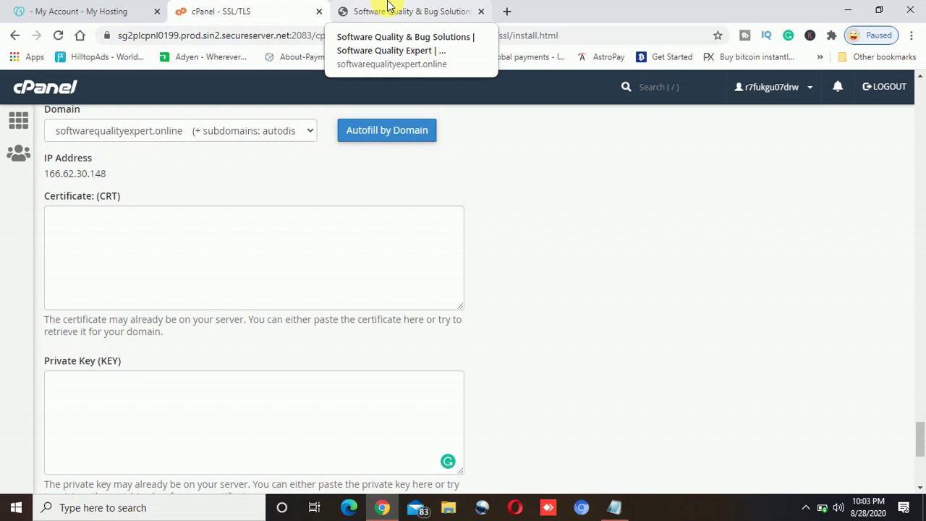
Open zerossl.com in a new browser tab and log in to the account dashboard.
{"action": "left_click", "coordinate": [507, 9]}
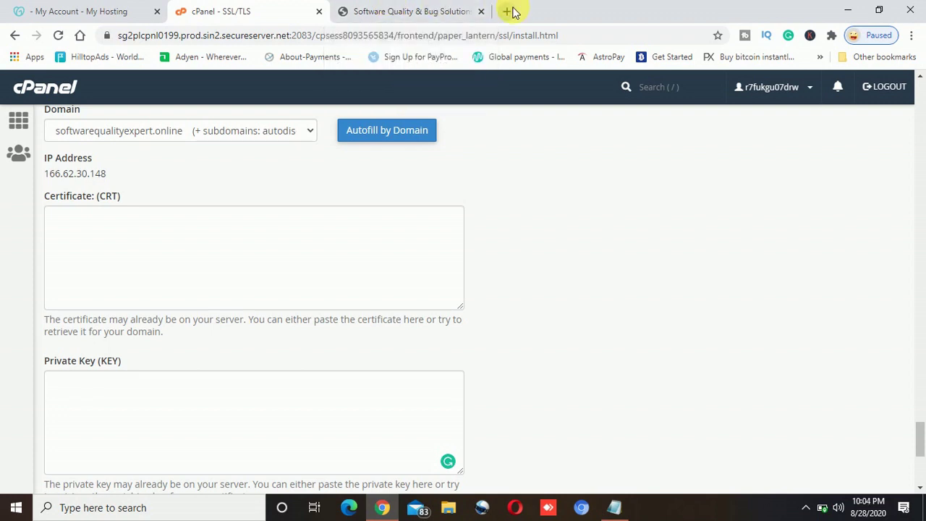
{"action": "type", "text": "ro"}
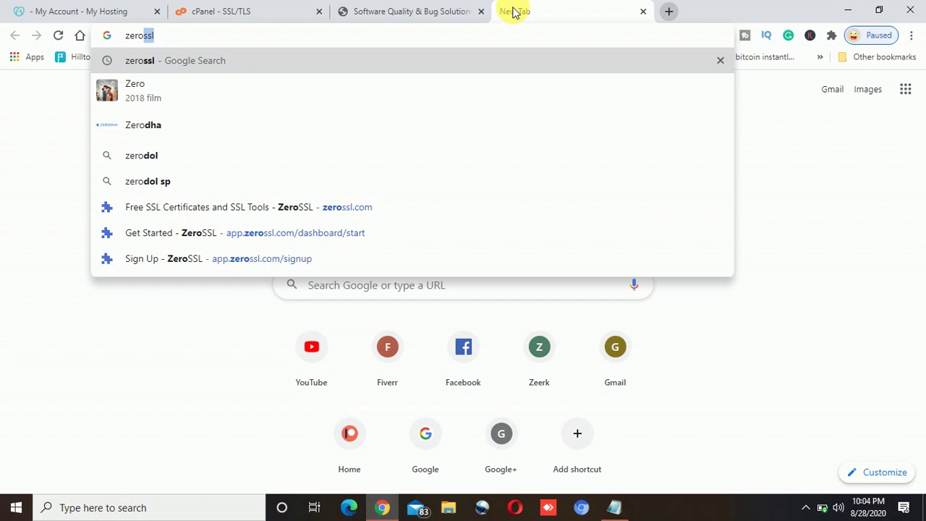
{"action": "left_click", "coordinate": [342, 211]}
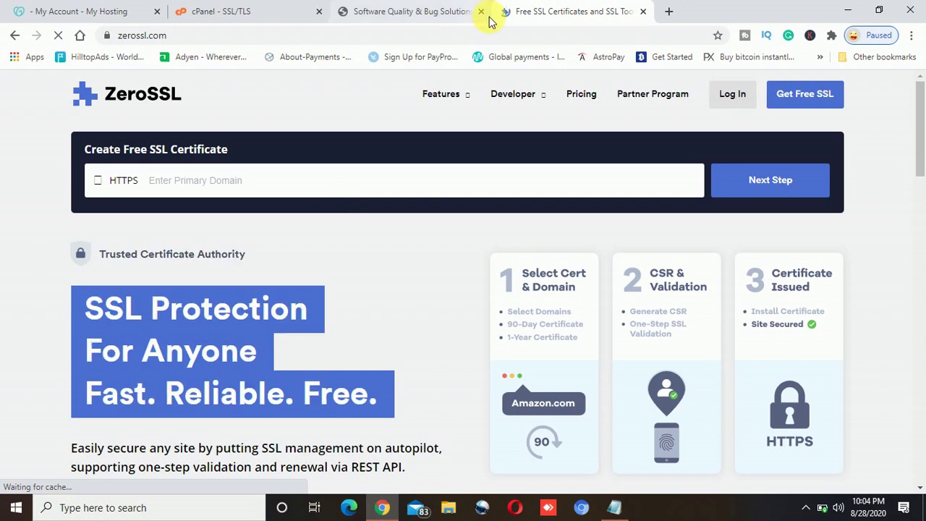
{"action": "left_click", "coordinate": [729, 96]}
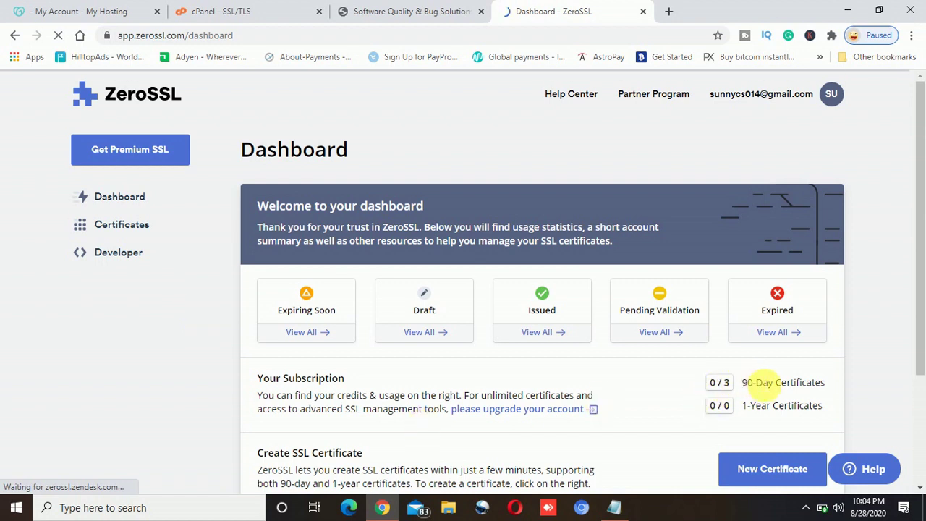
Start a new SSL certificate in ZeroSSL and submit softwarequalityexpert.online as its domain.
{"action": "scroll", "coordinate": [763, 383], "scroll_direction": "down", "scroll_amount": 3}
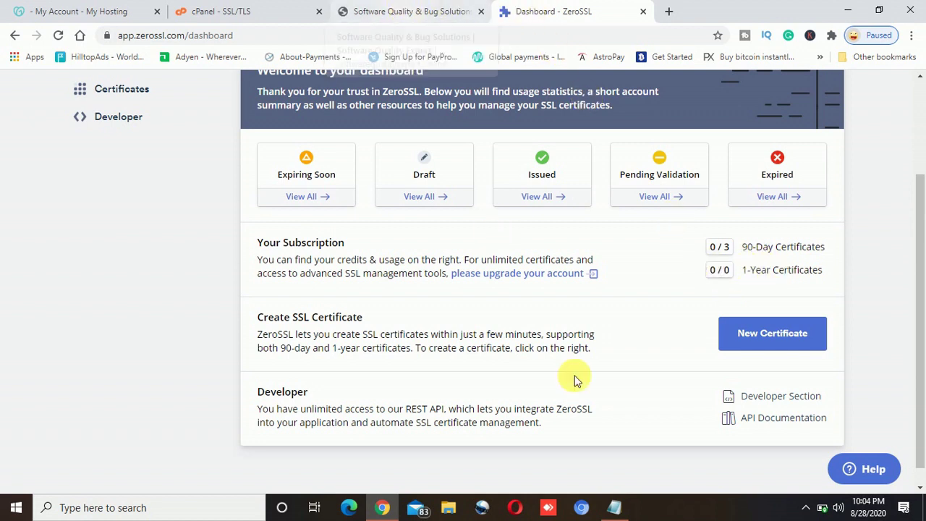
{"action": "left_click", "coordinate": [615, 507]}
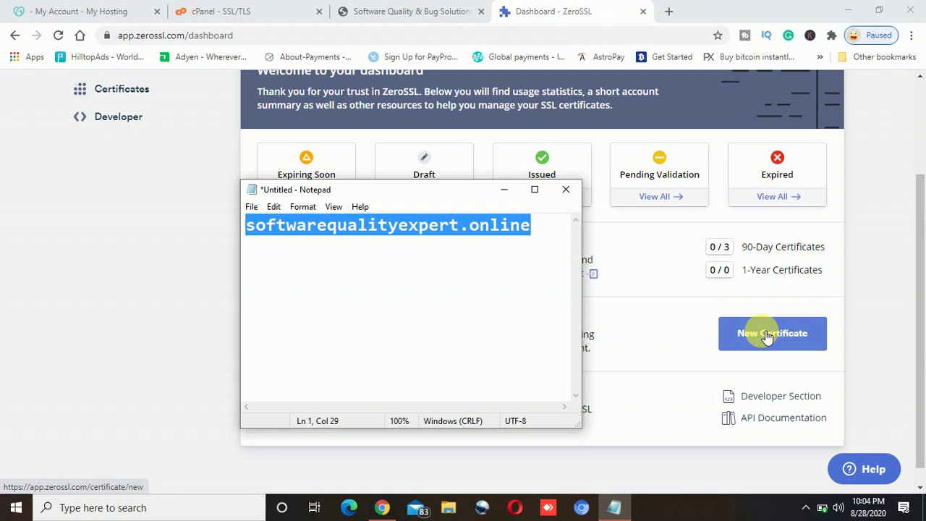
{"action": "left_click", "coordinate": [847, 332]}
{"action": "left_click", "coordinate": [776, 335]}
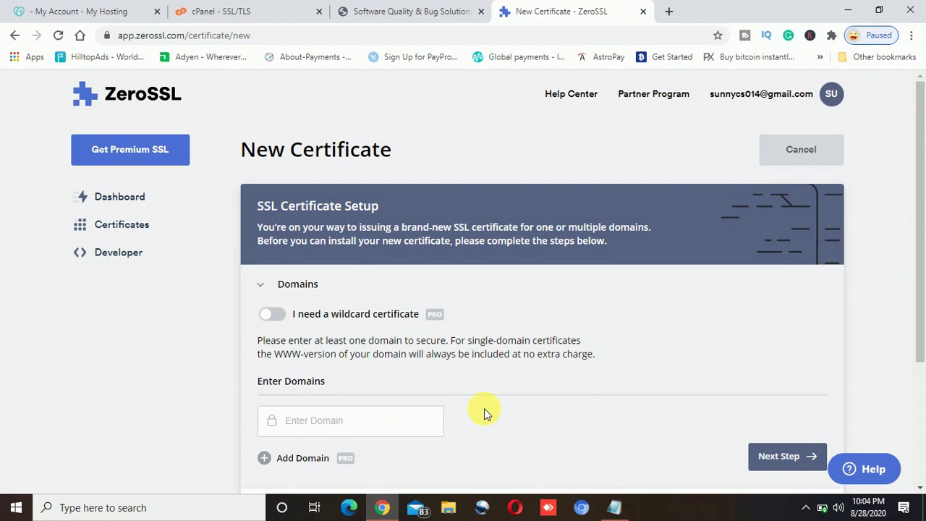
{"action": "scroll", "coordinate": [485, 413], "scroll_direction": "down", "scroll_amount": 2}
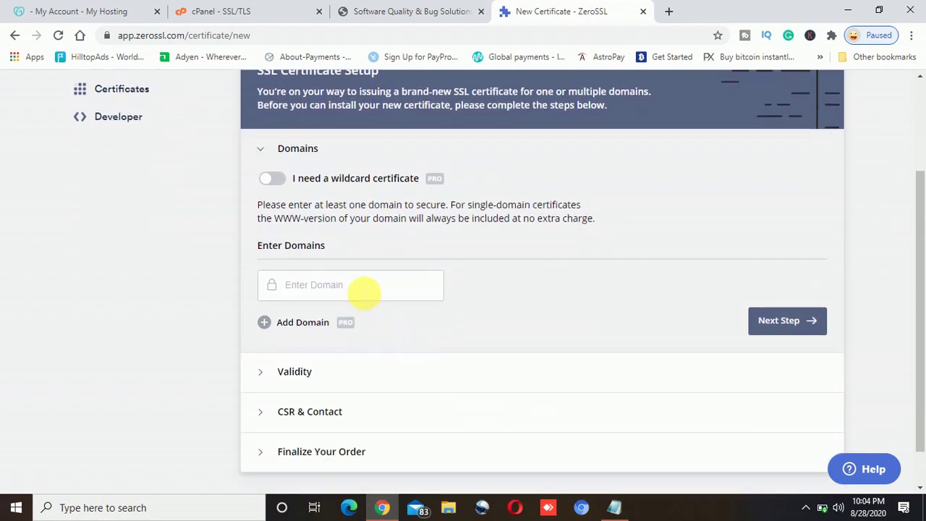
{"action": "left_click", "coordinate": [364, 286]}
{"action": "type", "text": "softwarequalityexpert.online"}
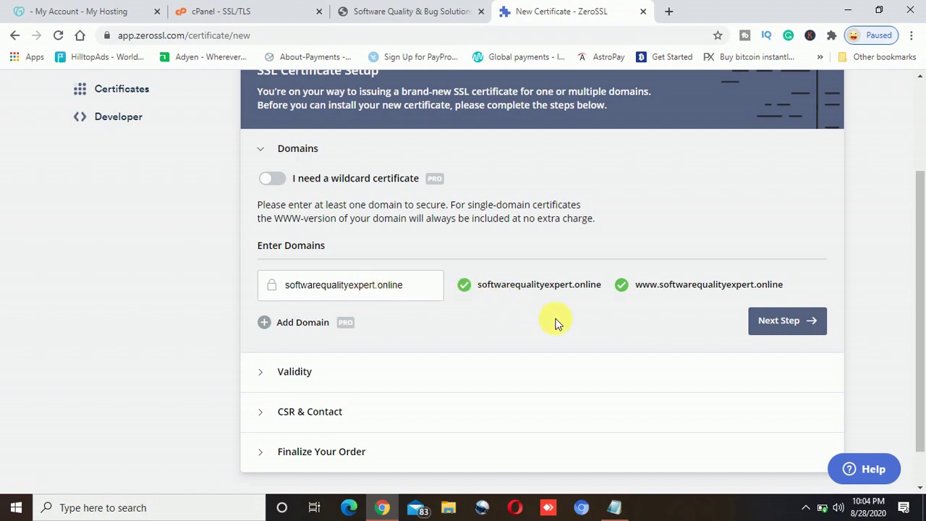
{"action": "left_click", "coordinate": [787, 329]}
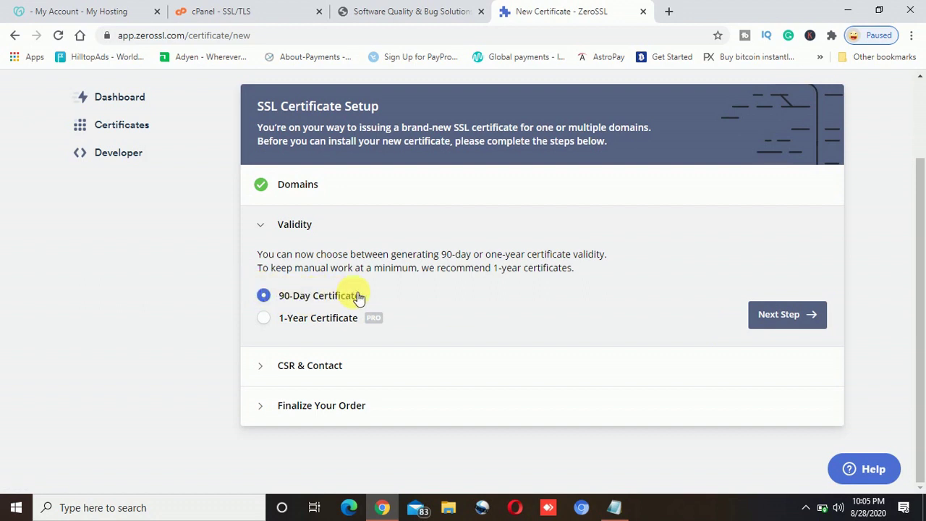
Complete the certificate setup with 90-day validity, an auto-generated CSR and the Free plan, and submit the order.
{"action": "left_click", "coordinate": [788, 321]}
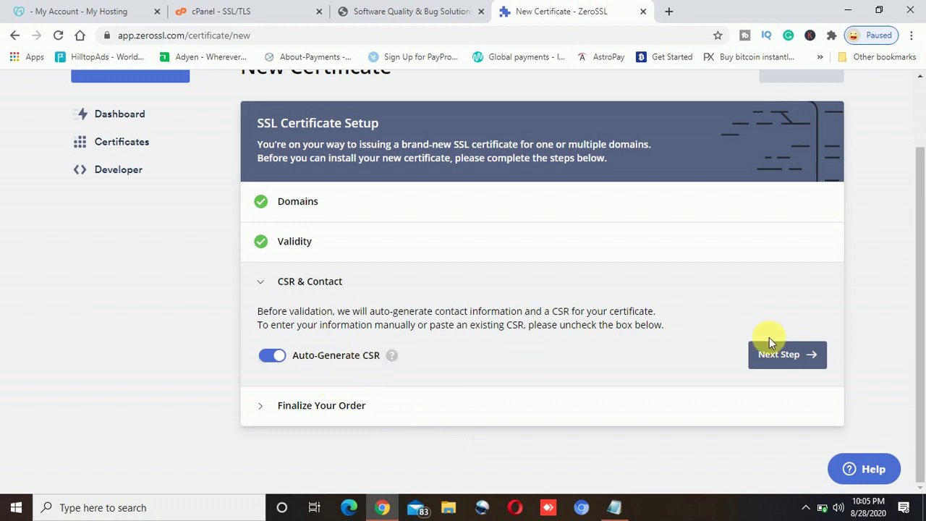
{"action": "left_click", "coordinate": [789, 358]}
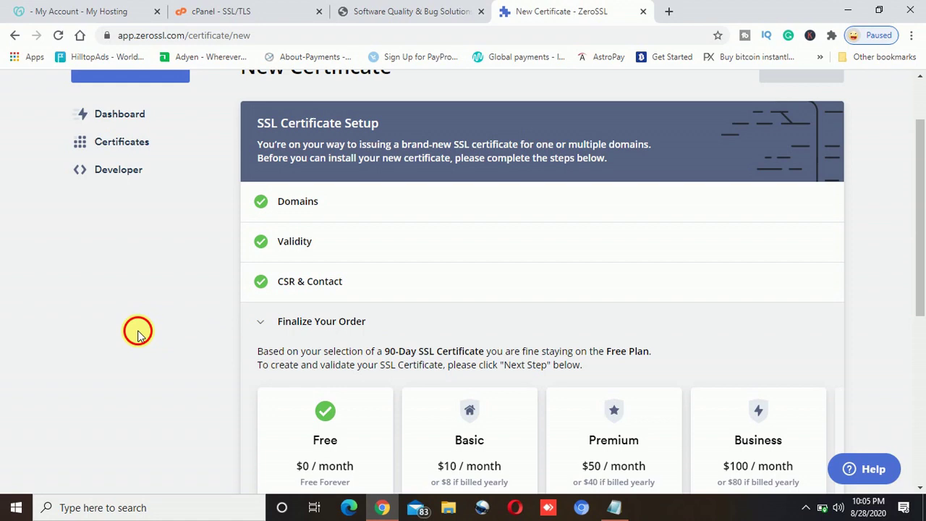
{"action": "scroll", "coordinate": [138, 333], "scroll_direction": "down", "scroll_amount": 1}
{"action": "scroll", "coordinate": [138, 333], "scroll_direction": "down", "scroll_amount": 3}
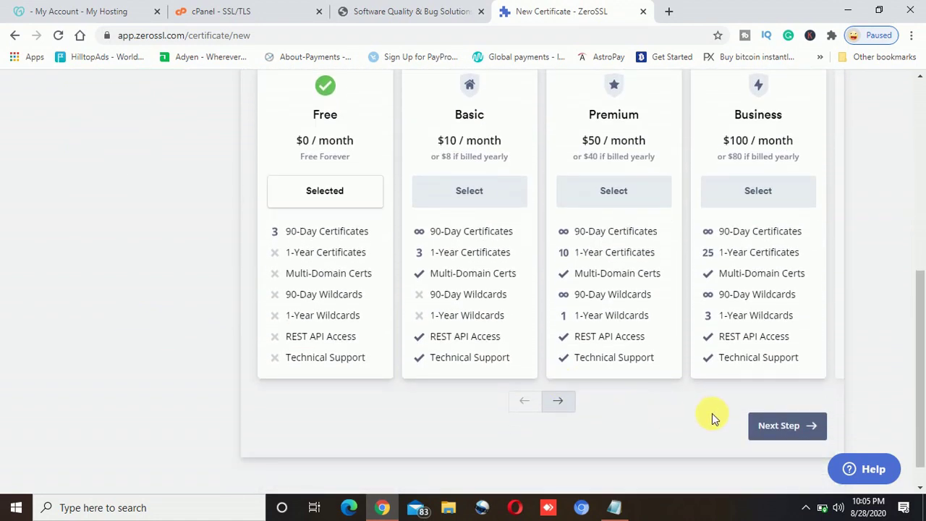
{"action": "left_click", "coordinate": [802, 429]}
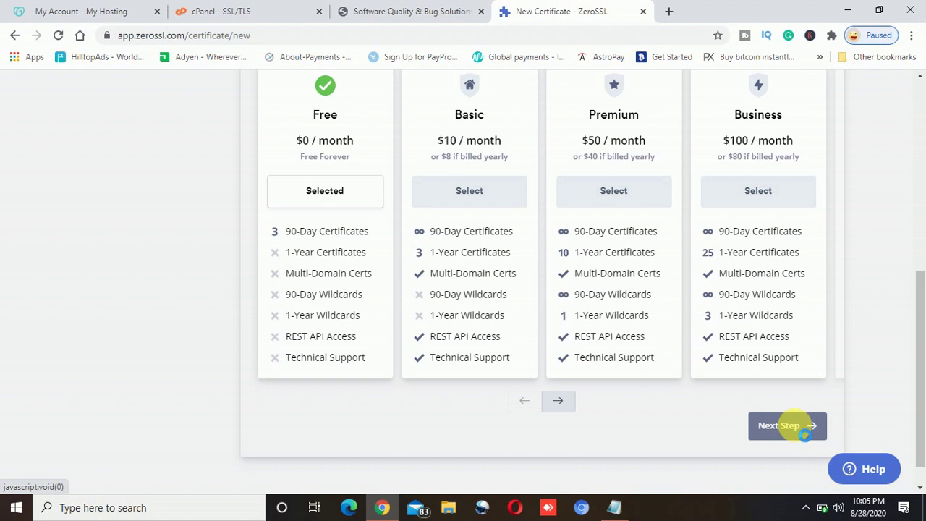
{"action": "left_click", "coordinate": [787, 425]}
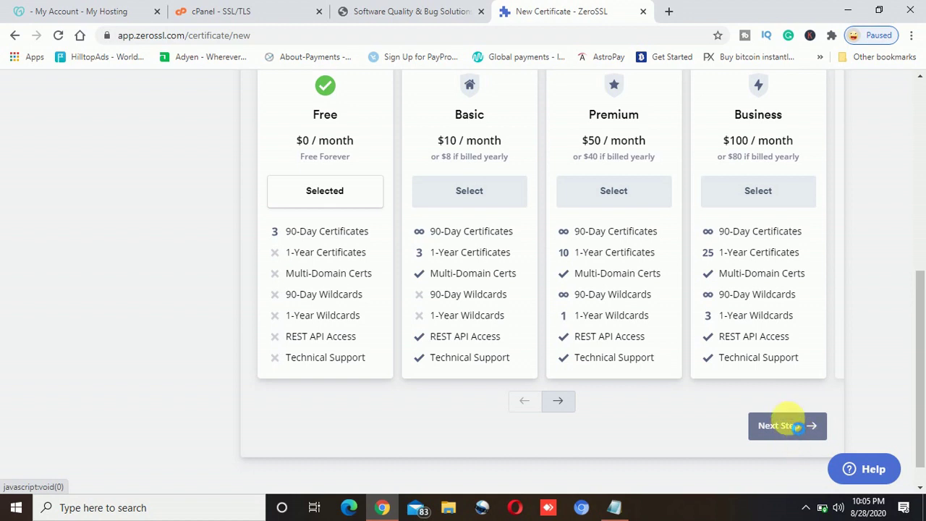
{"action": "left_click", "coordinate": [806, 510]}
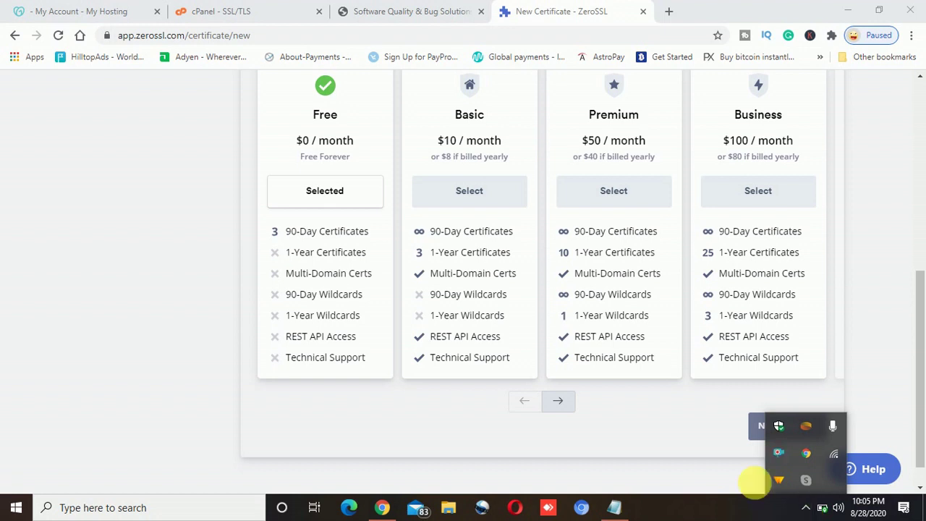
{"action": "left_click", "coordinate": [709, 451]}
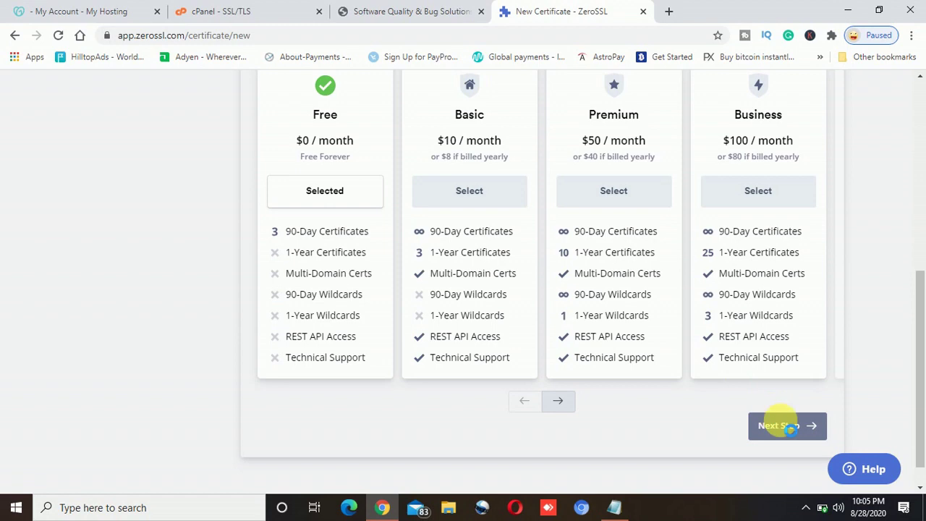
{"action": "left_click", "coordinate": [454, 8]}
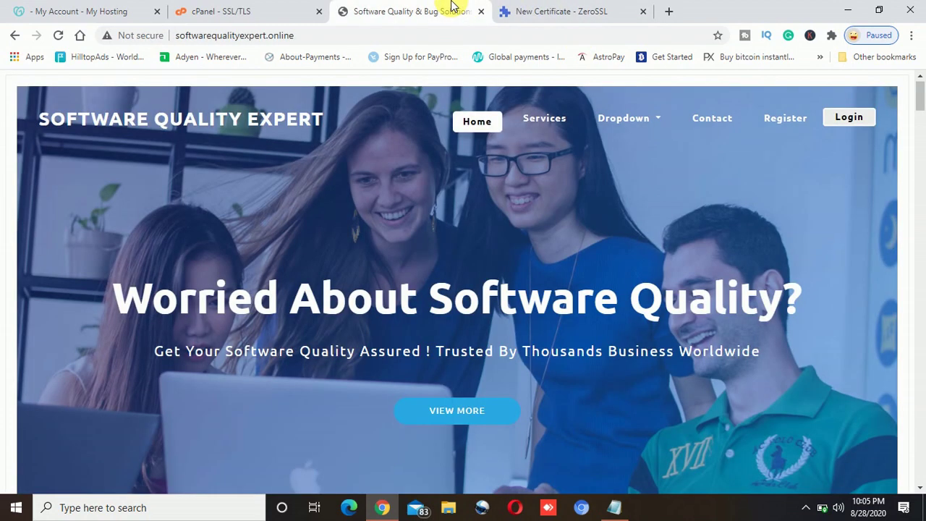
{"action": "left_click", "coordinate": [533, 9]}
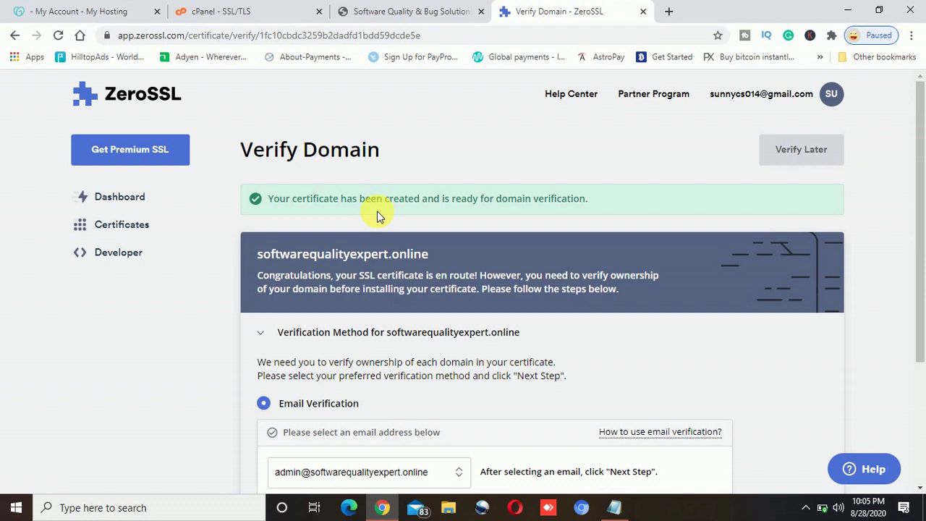
Choose HTTP File Upload as the verification method for softwarequalityexpert.online.
{"action": "scroll", "coordinate": [377, 215], "scroll_direction": "down", "scroll_amount": 2}
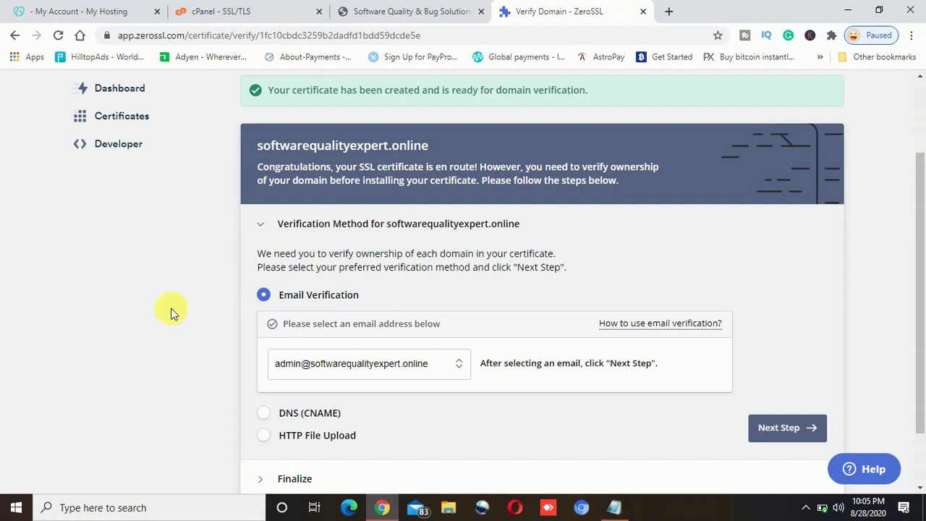
{"action": "scroll", "coordinate": [168, 316], "scroll_direction": "down", "scroll_amount": 1}
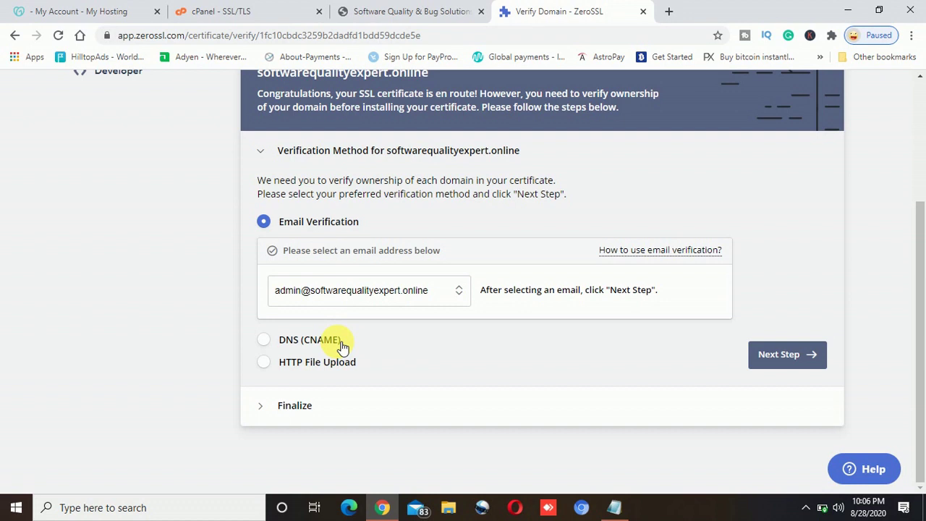
{"action": "left_click", "coordinate": [264, 363]}
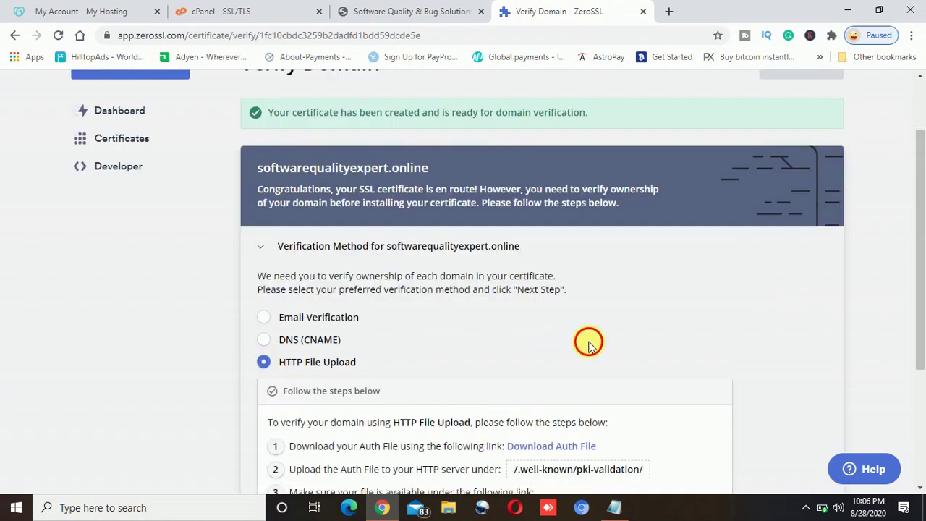
Download the auth file for the HTTP file upload verification and locate it in the Downloads folder.
{"action": "scroll", "coordinate": [589, 345], "scroll_direction": "down", "scroll_amount": 3}
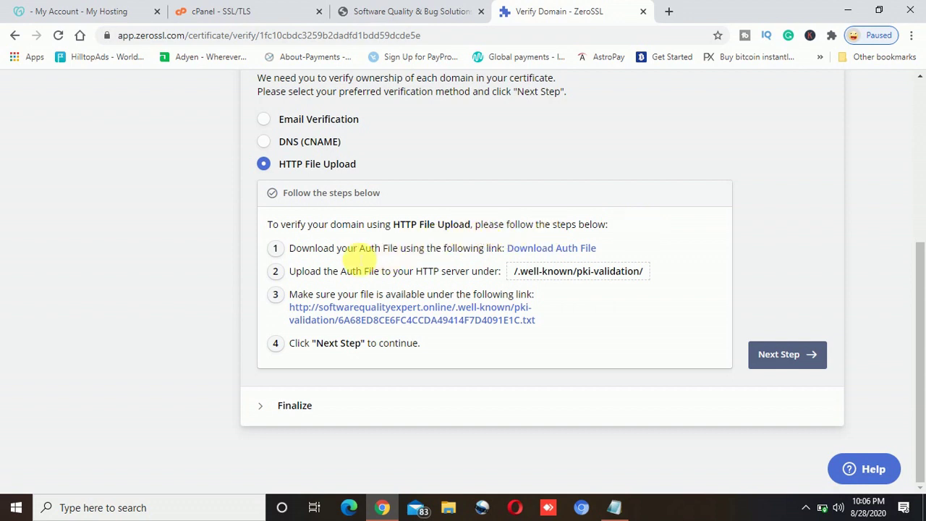
{"action": "left_click", "coordinate": [541, 249]}
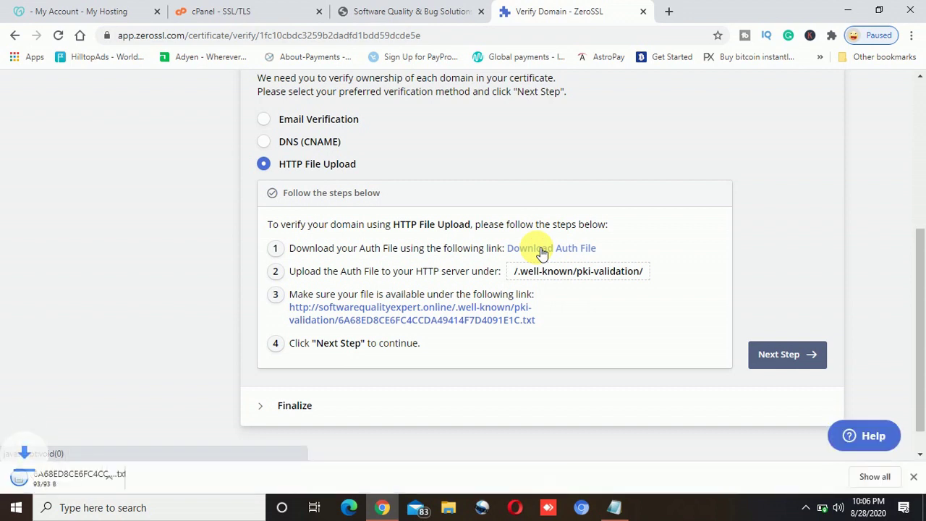
{"action": "right_click", "coordinate": [97, 477]}
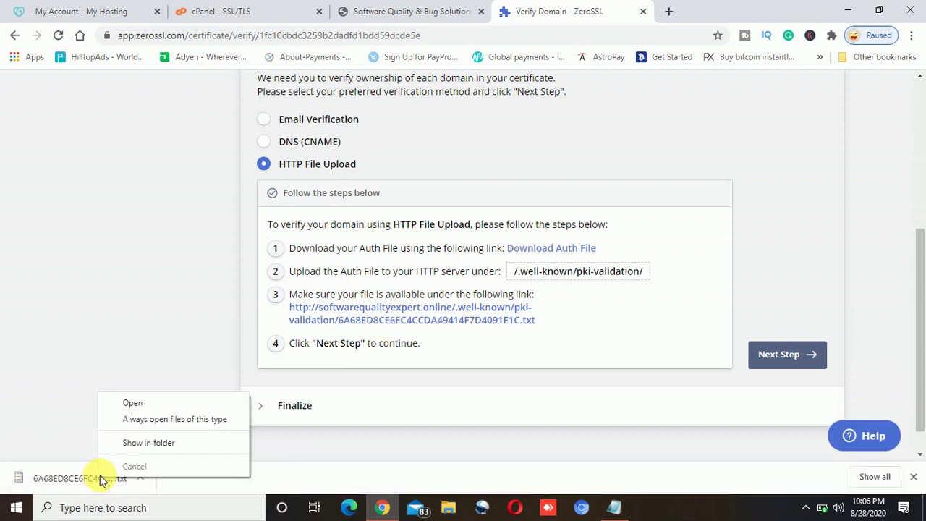
{"action": "left_click", "coordinate": [126, 446]}
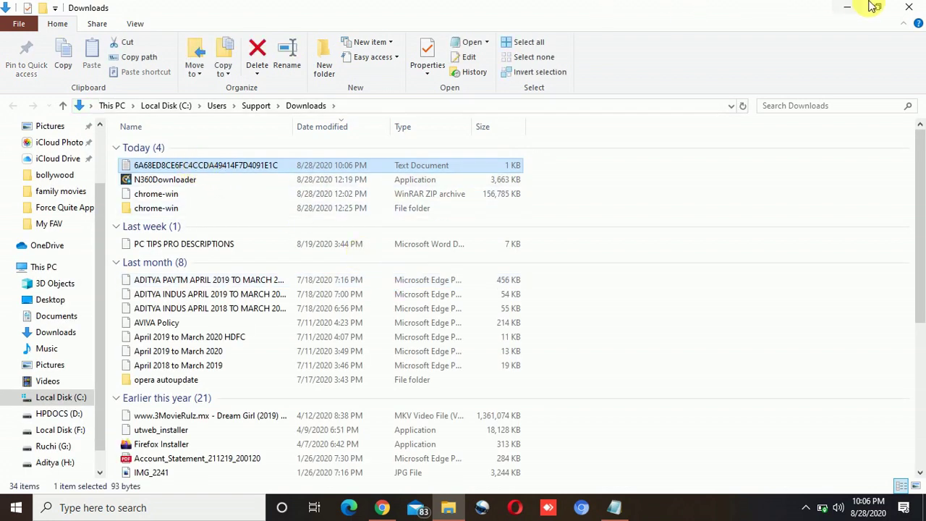
{"action": "left_click", "coordinate": [843, 6]}
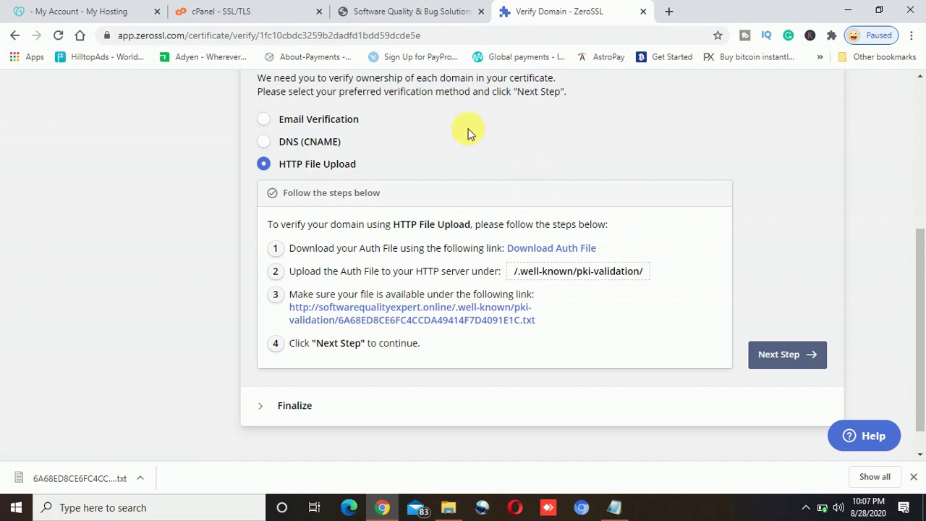
Open the hosting account's File Manager from GoDaddy's My Hosting page and check the domain name noted in Notepad.
{"action": "left_click", "coordinate": [81, 7]}
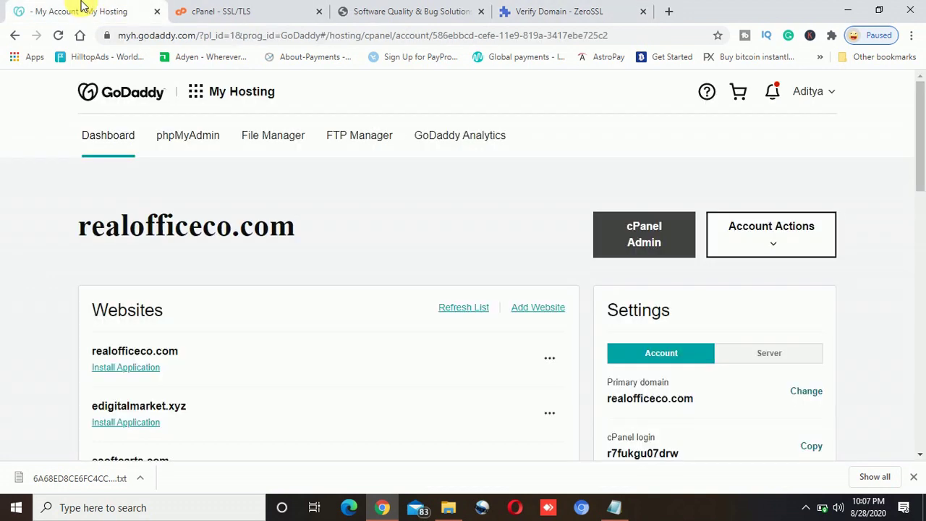
{"action": "left_click", "coordinate": [262, 137]}
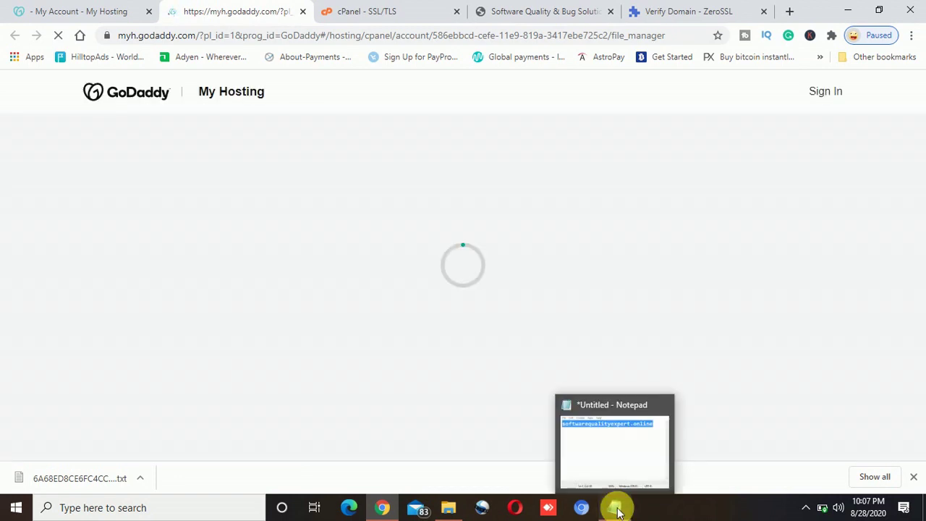
{"action": "left_click", "coordinate": [614, 507]}
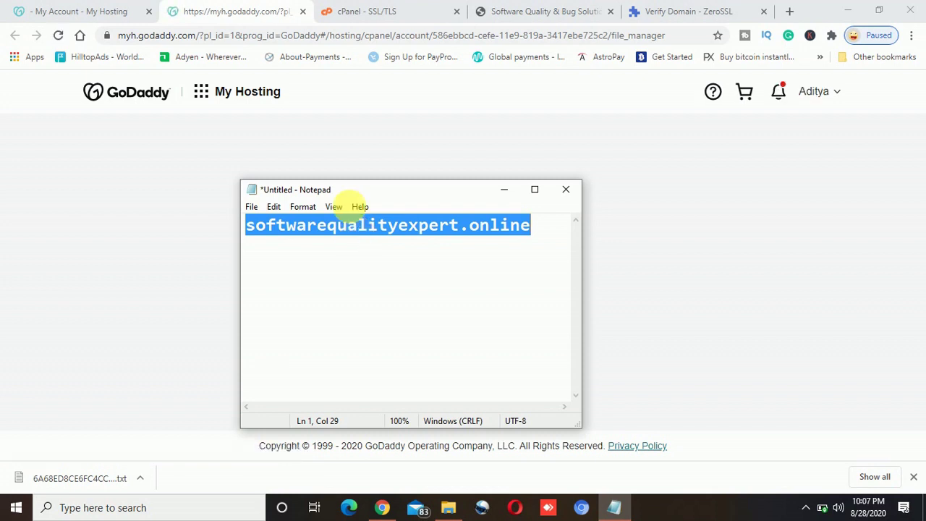
{"action": "left_click", "coordinate": [238, 10]}
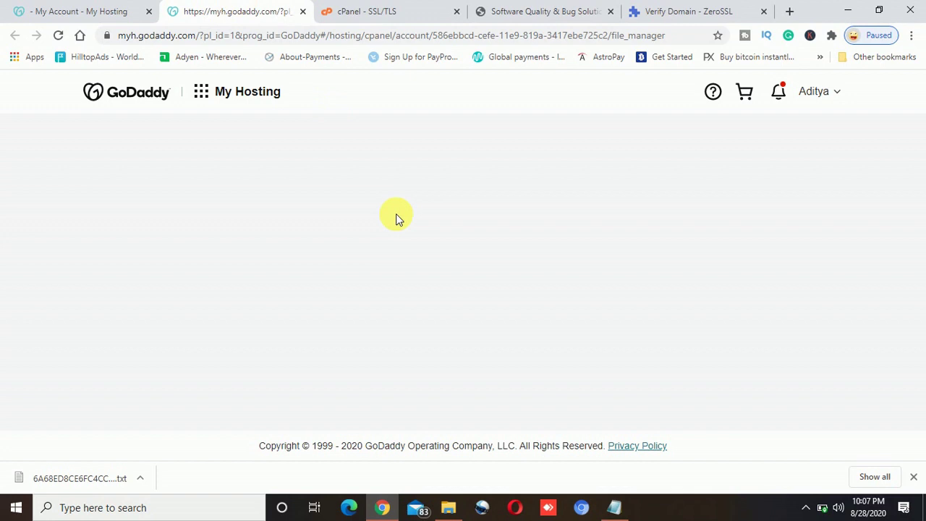
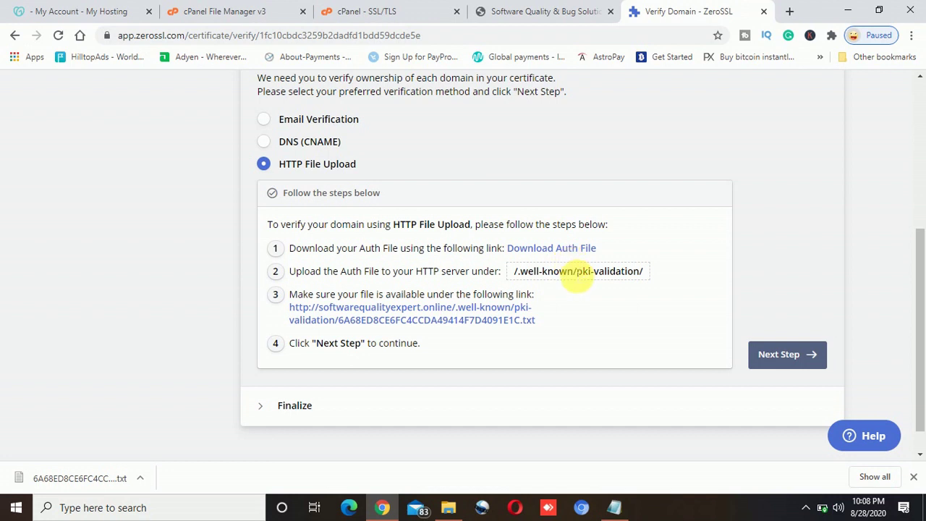
Copy the folder name .well-known from the ZeroSSL instructions and create that folder in /public_html/softwarequalityexpert.online in cPanel File Manager.
{"action": "left_click_drag", "start_coordinate": [574, 274], "coordinate": [519, 276]}
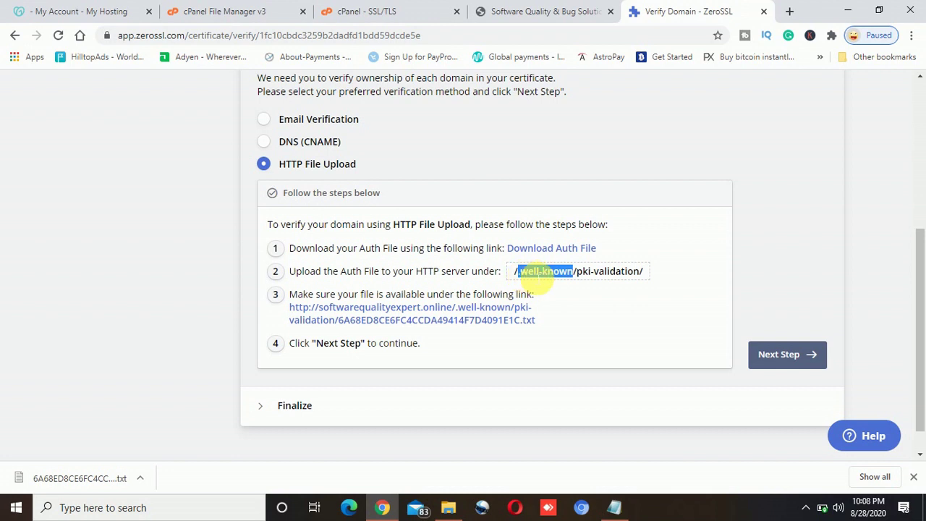
{"action": "right_click", "coordinate": [532, 275]}
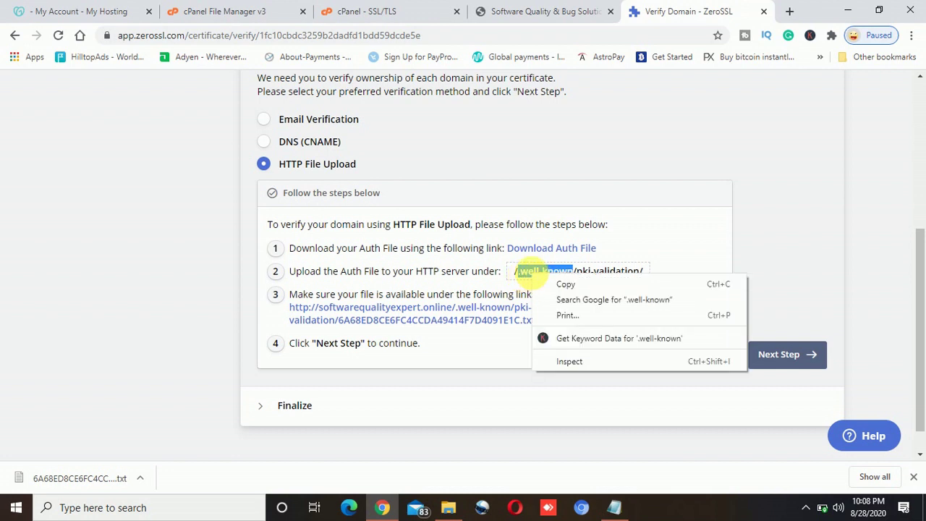
{"action": "left_click", "coordinate": [567, 284]}
{"action": "left_click", "coordinate": [227, 6]}
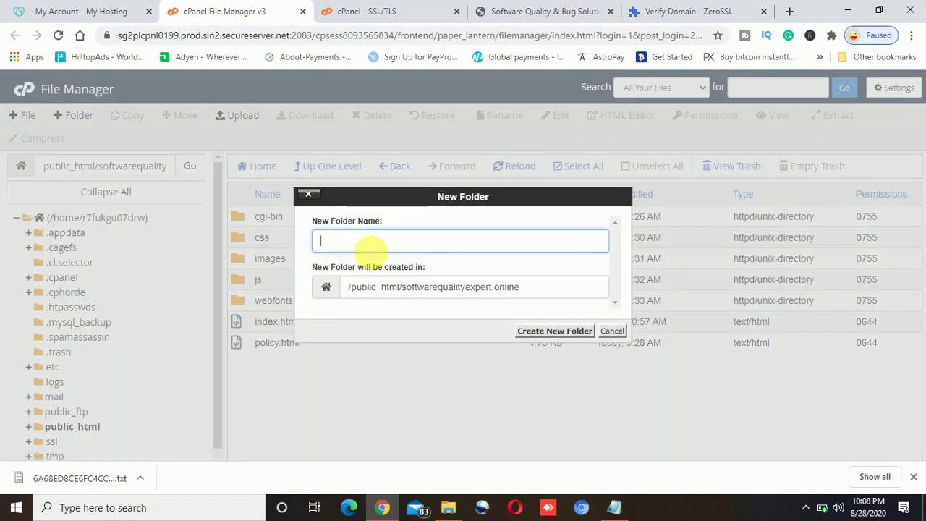
{"action": "key", "text": "ctrl+v"}
{"action": "left_click", "coordinate": [545, 333]}
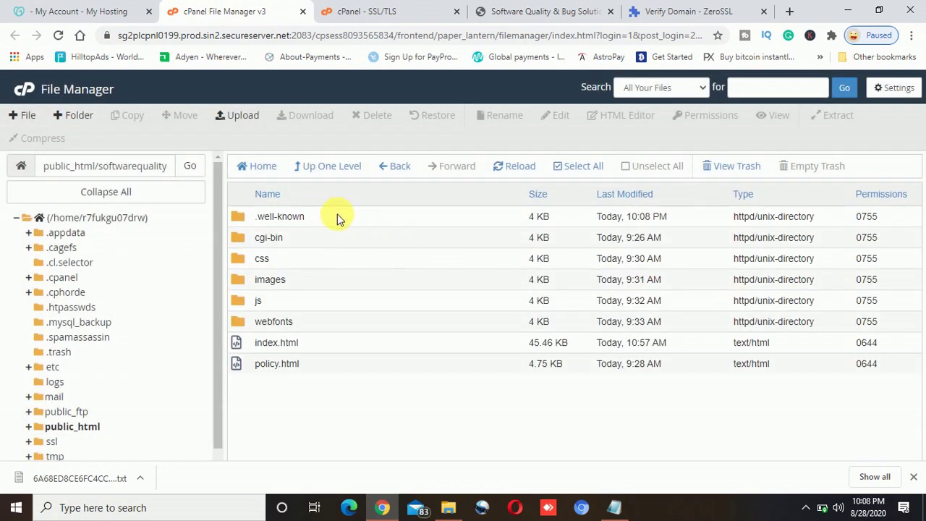
Copy the folder name pki-validation from the ZeroSSL instructions and create that folder inside .well-known in cPanel File Manager.
{"action": "double_click", "coordinate": [353, 216]}
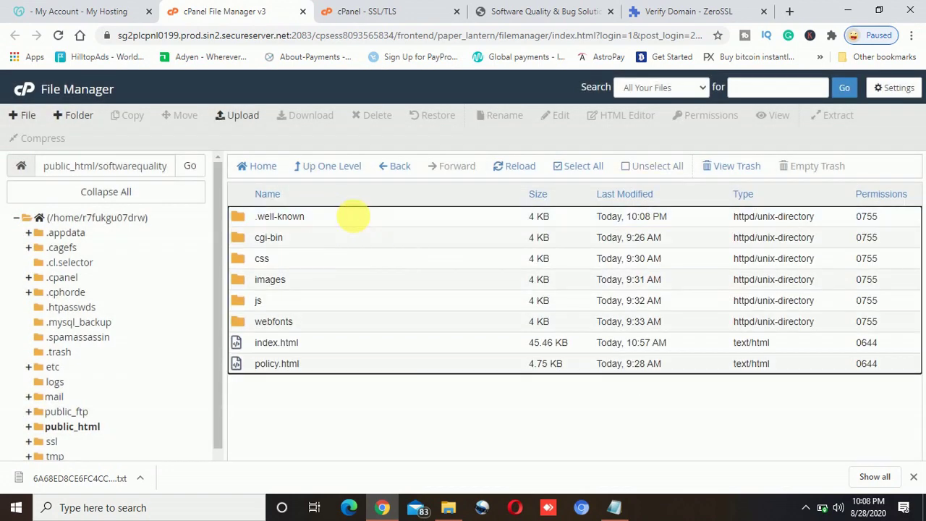
{"action": "left_click", "coordinate": [648, 9]}
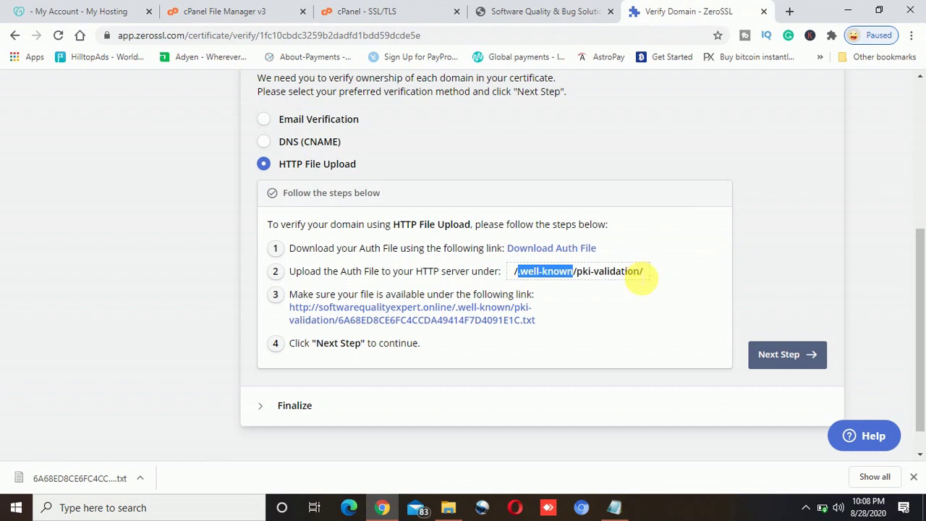
{"action": "left_click", "coordinate": [644, 280]}
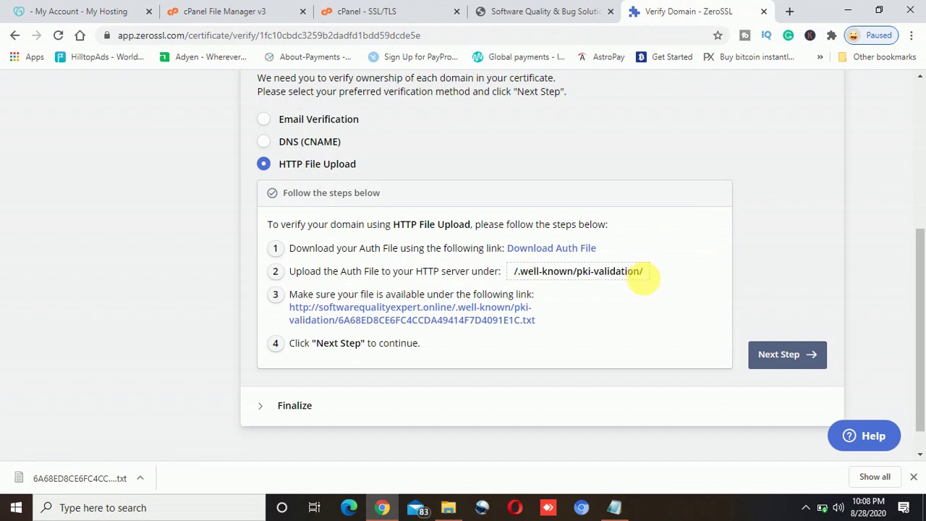
{"action": "left_click_drag", "start_coordinate": [643, 279], "coordinate": [587, 284]}
{"action": "right_click", "coordinate": [588, 279]}
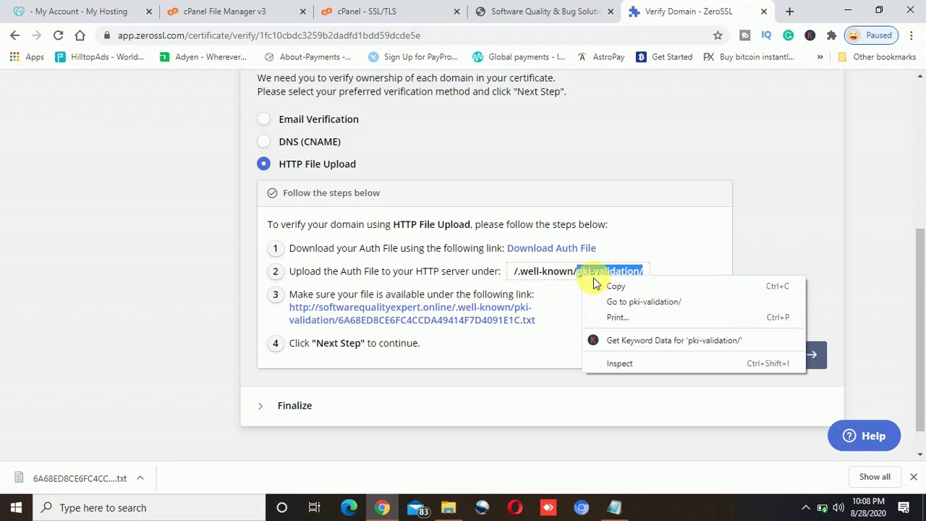
{"action": "left_click", "coordinate": [608, 286]}
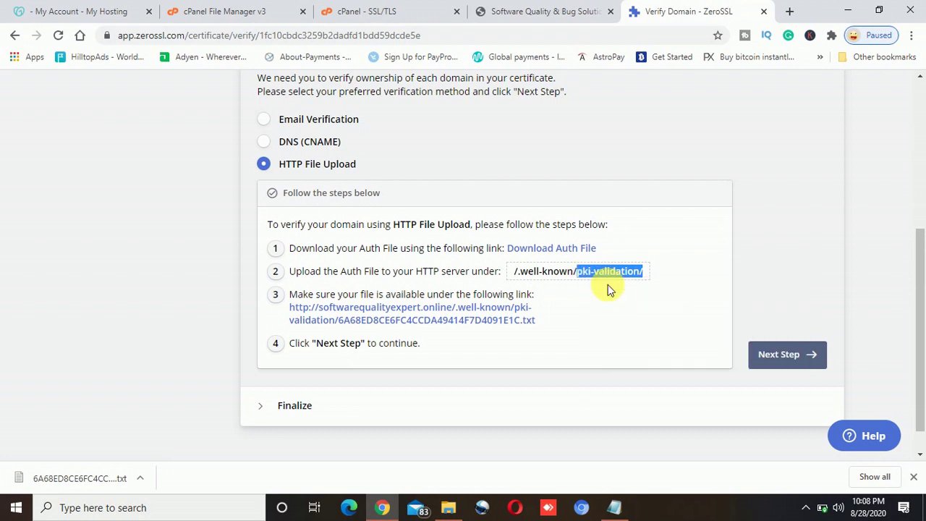
{"action": "left_click", "coordinate": [176, 7]}
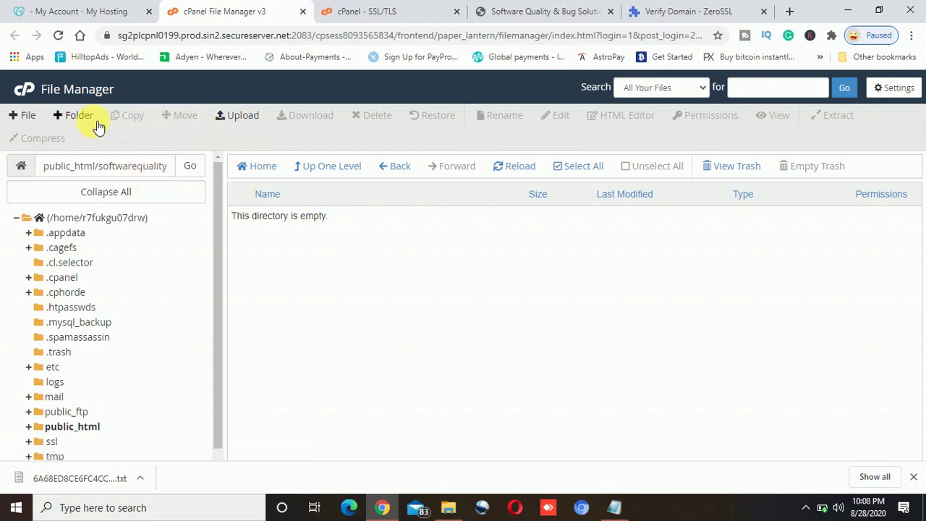
{"action": "left_click", "coordinate": [76, 118]}
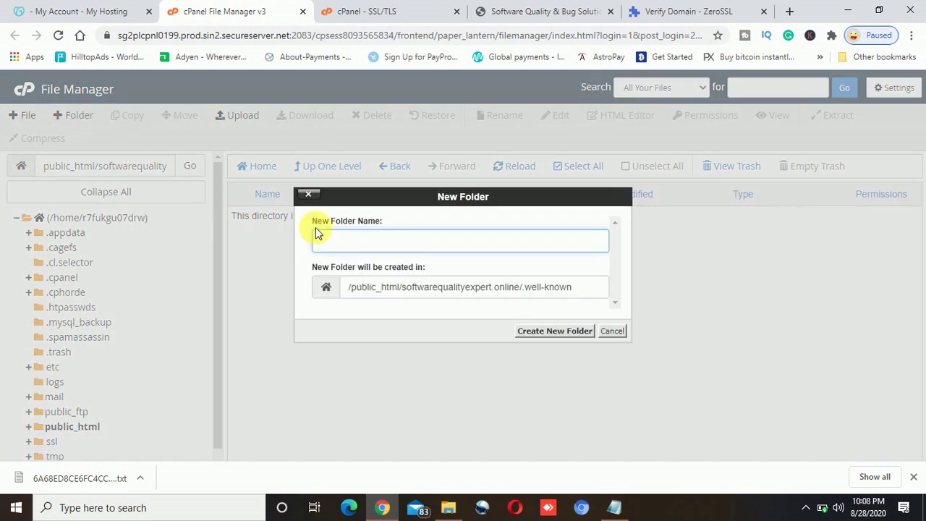
{"action": "left_click", "coordinate": [342, 241]}
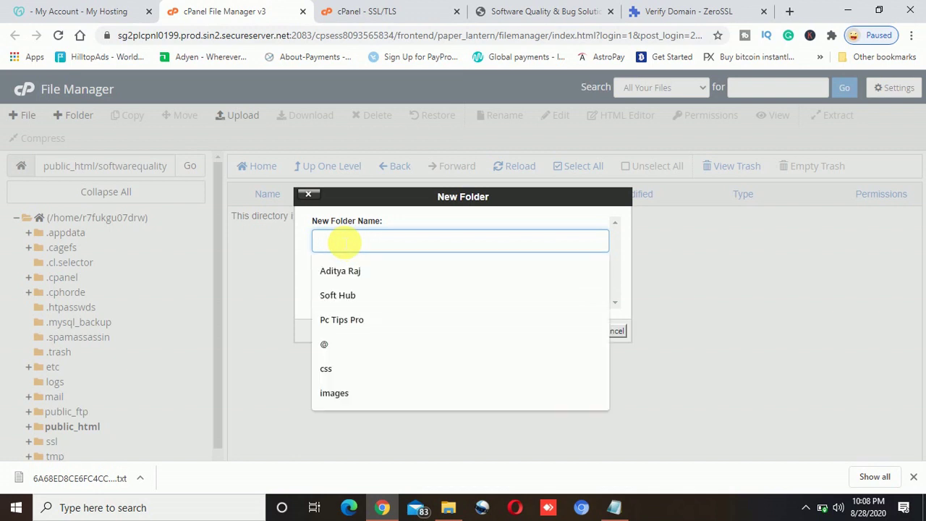
{"action": "key", "text": "ctrl+v"}
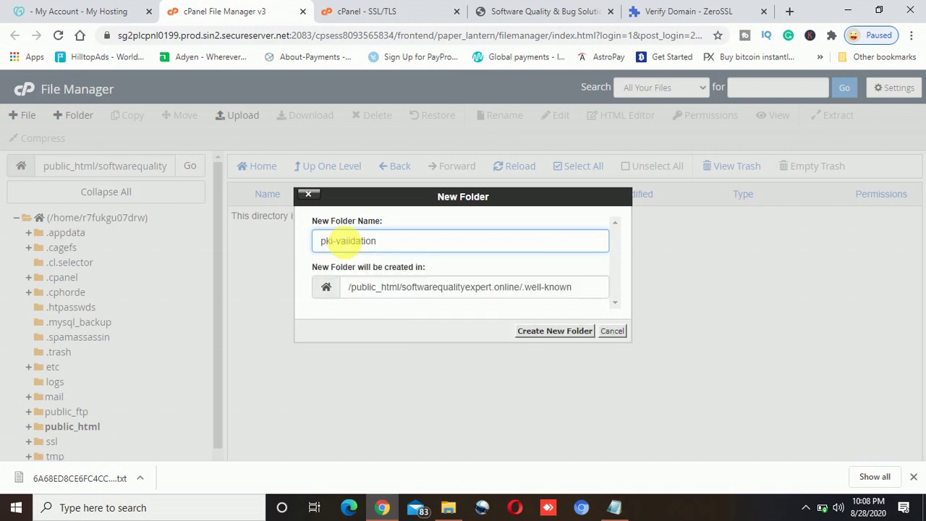
{"action": "left_click", "coordinate": [564, 339]}
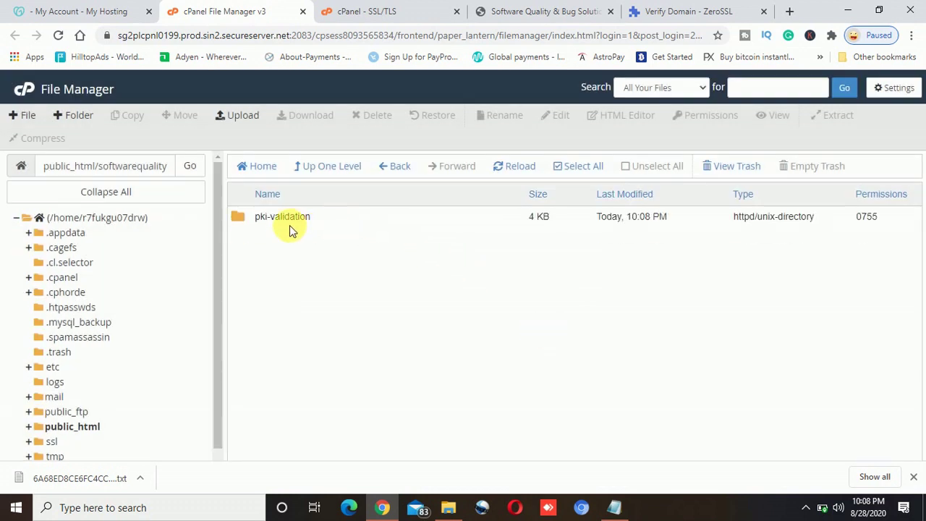
Open the upload page for the pki-validation folder and check the downloaded auth file in the Downloads folder.
{"action": "double_click", "coordinate": [325, 216]}
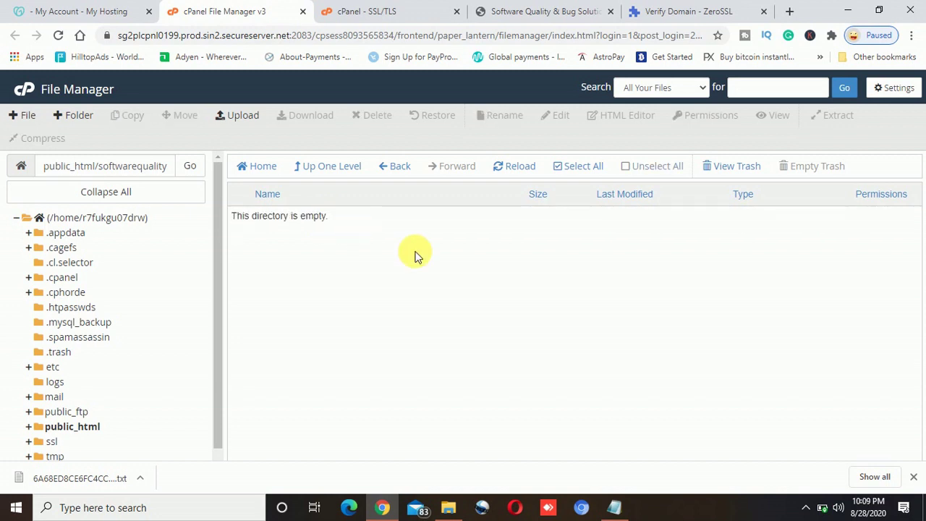
{"action": "left_click", "coordinate": [246, 121]}
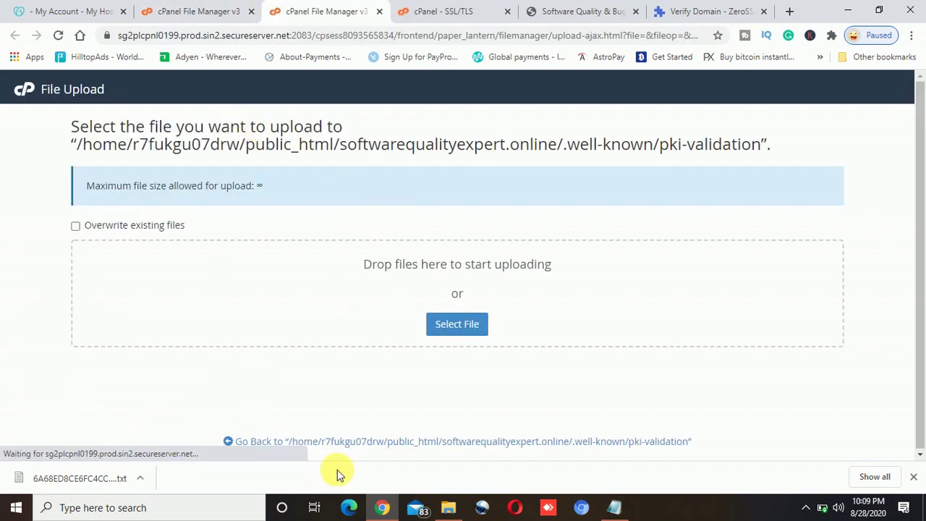
{"action": "left_click", "coordinate": [449, 507]}
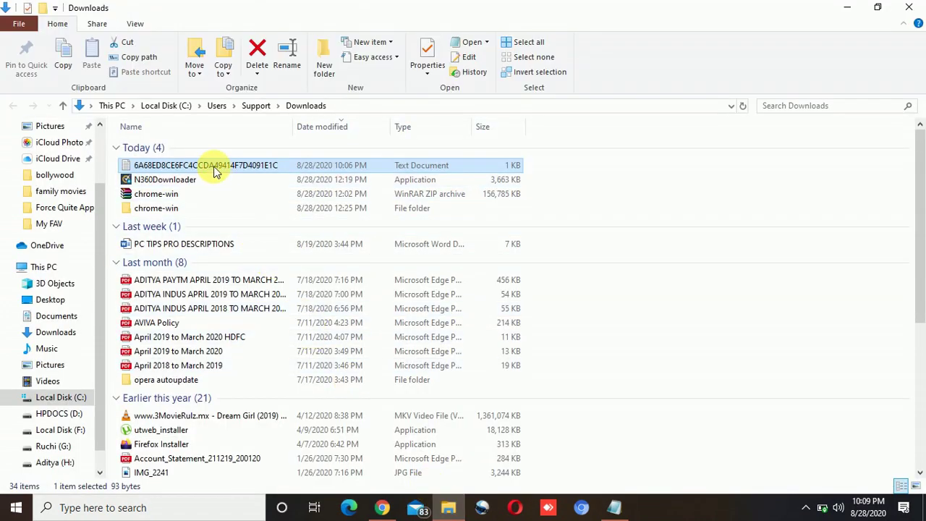
{"action": "left_click_drag", "start_coordinate": [213, 168], "coordinate": [381, 511]}
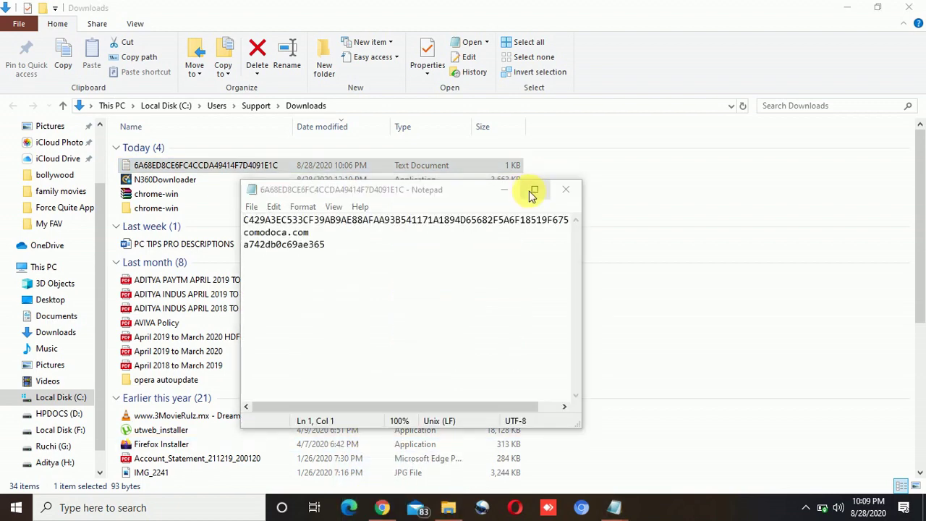
{"action": "left_click", "coordinate": [565, 189]}
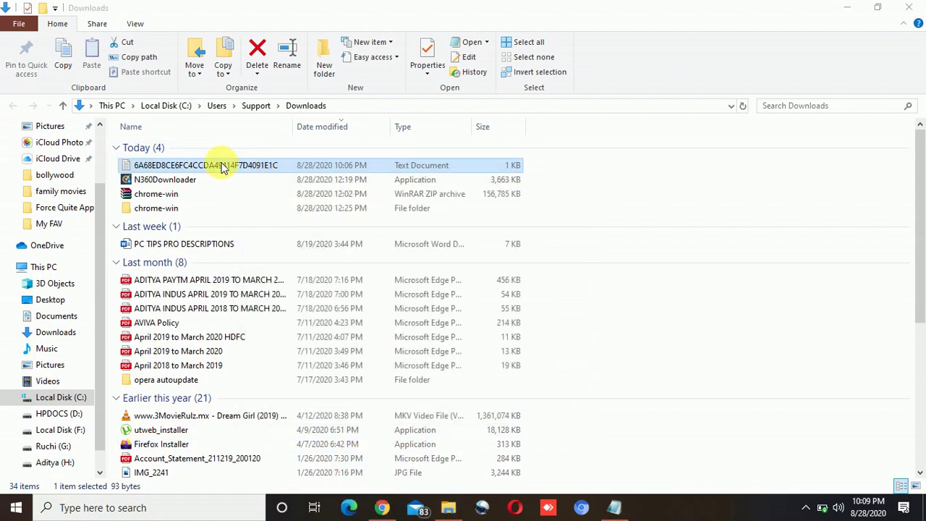
{"action": "left_click", "coordinate": [382, 508]}
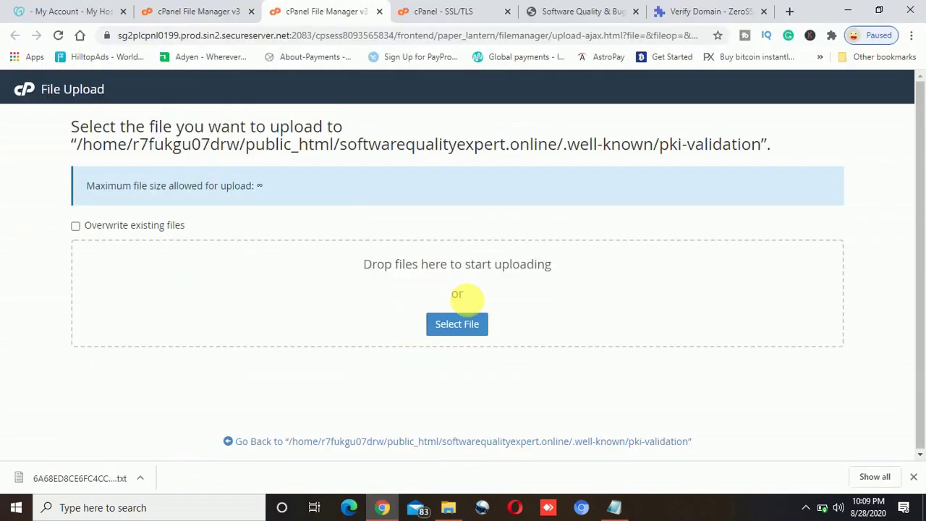
Upload the auth text file from Downloads into the pki-validation folder and return to that folder's file list.
{"action": "left_click", "coordinate": [472, 327]}
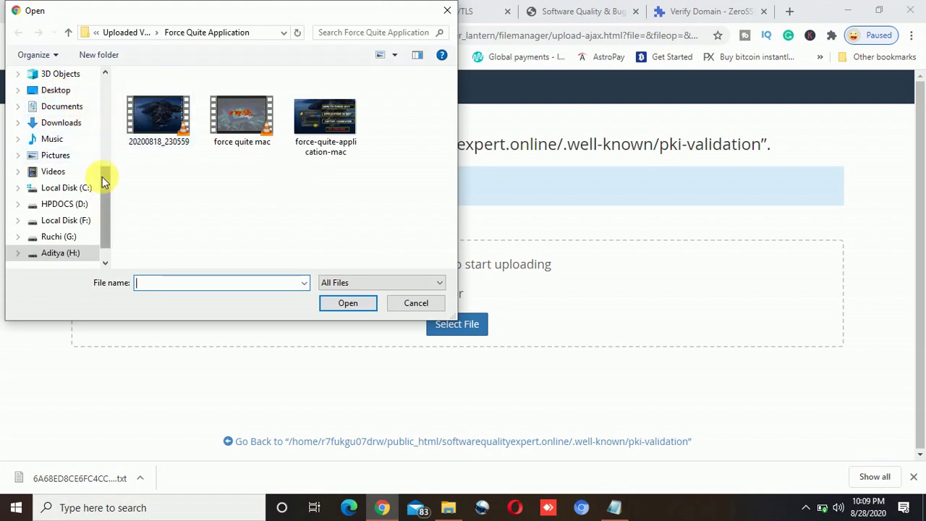
{"action": "scroll", "coordinate": [105, 117], "scroll_direction": "up", "scroll_amount": 4}
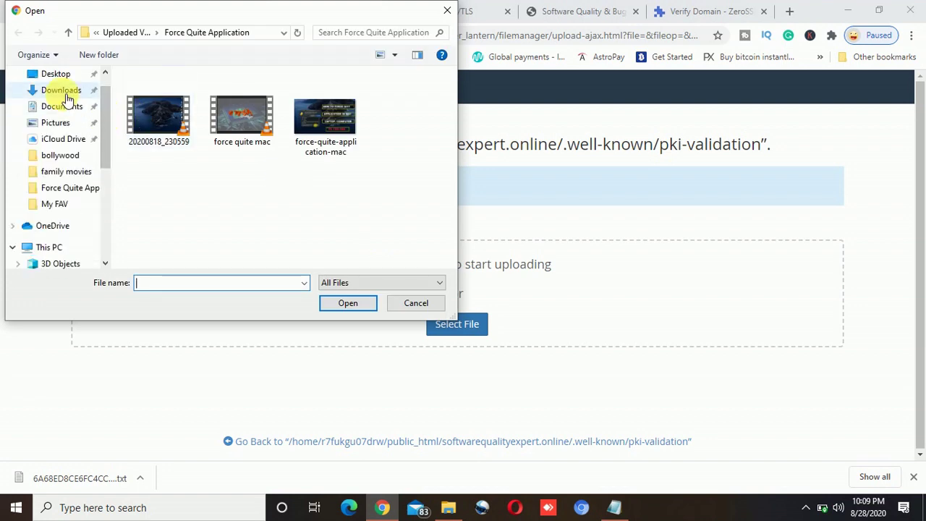
{"action": "left_click", "coordinate": [65, 92]}
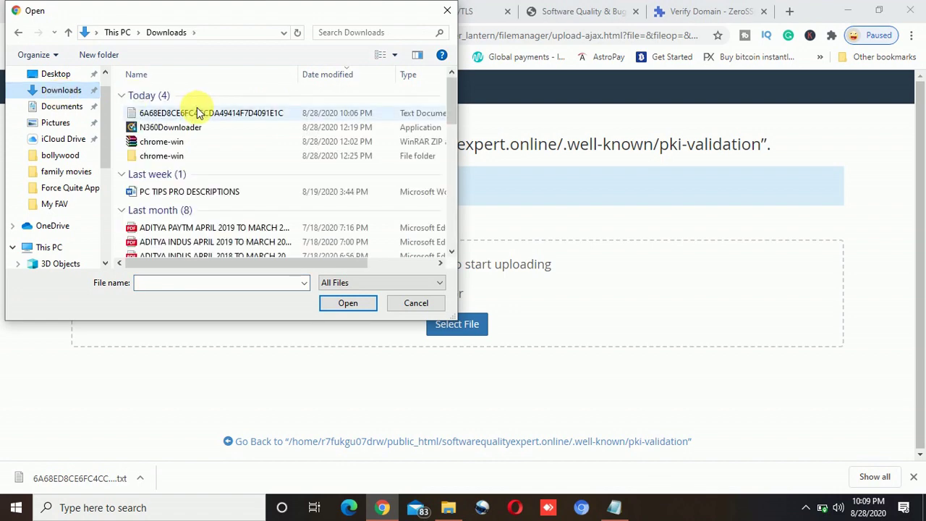
{"action": "left_click", "coordinate": [197, 110]}
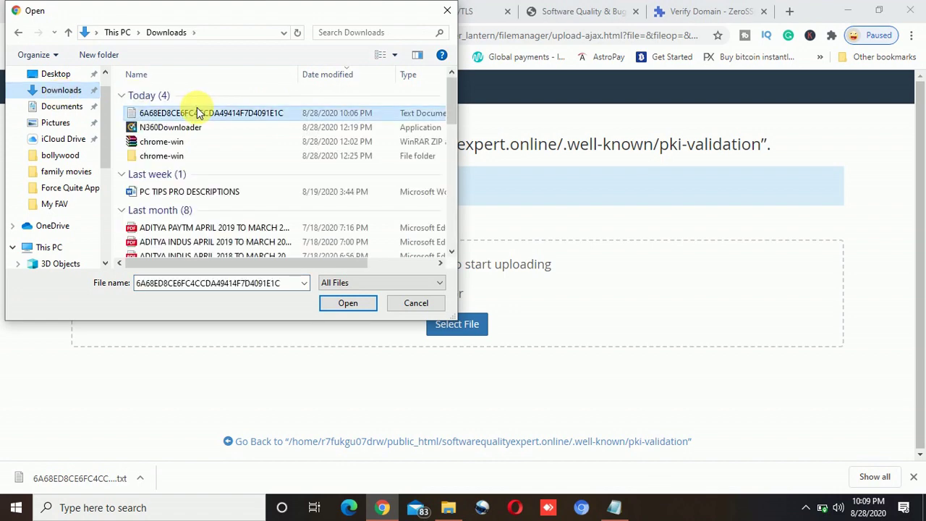
{"action": "left_click", "coordinate": [344, 301]}
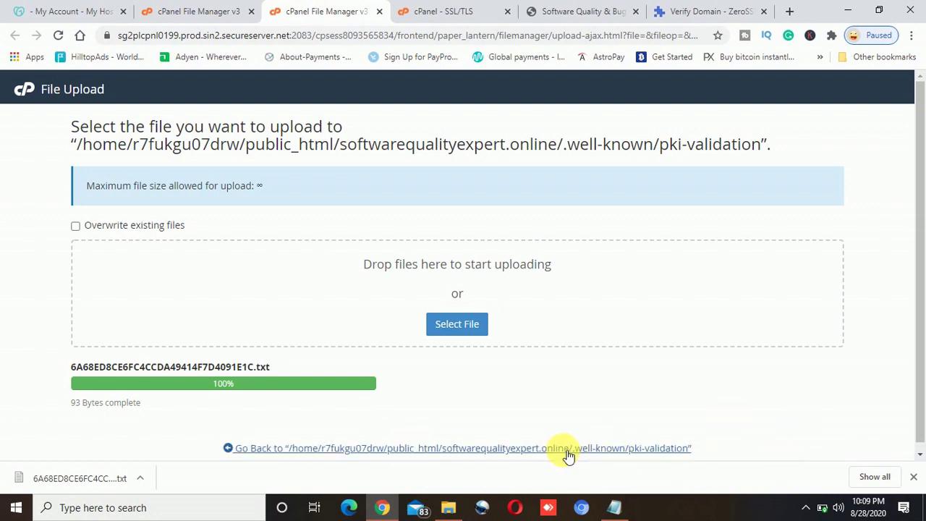
{"action": "left_click", "coordinate": [629, 450]}
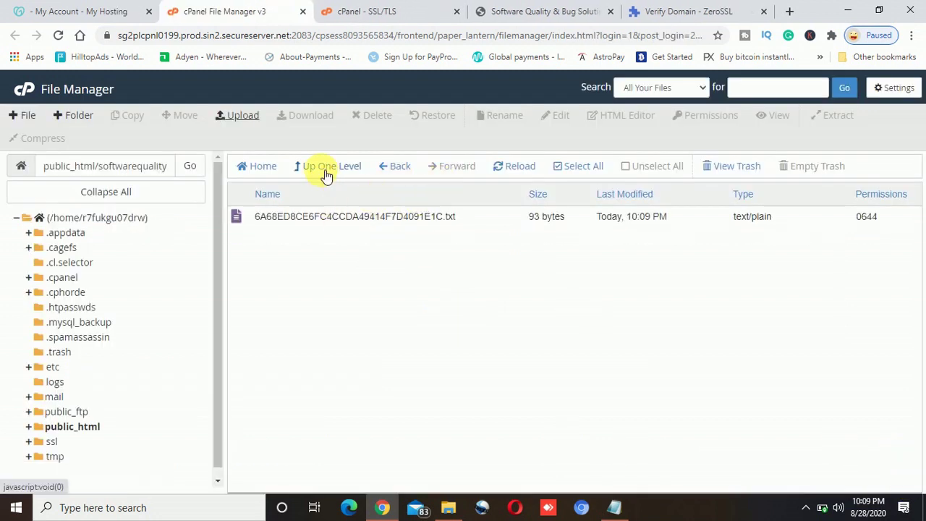
Read the full path of the folder holding the uploaded auth file through to its end and reload the file list.
{"action": "left_click", "coordinate": [148, 166]}
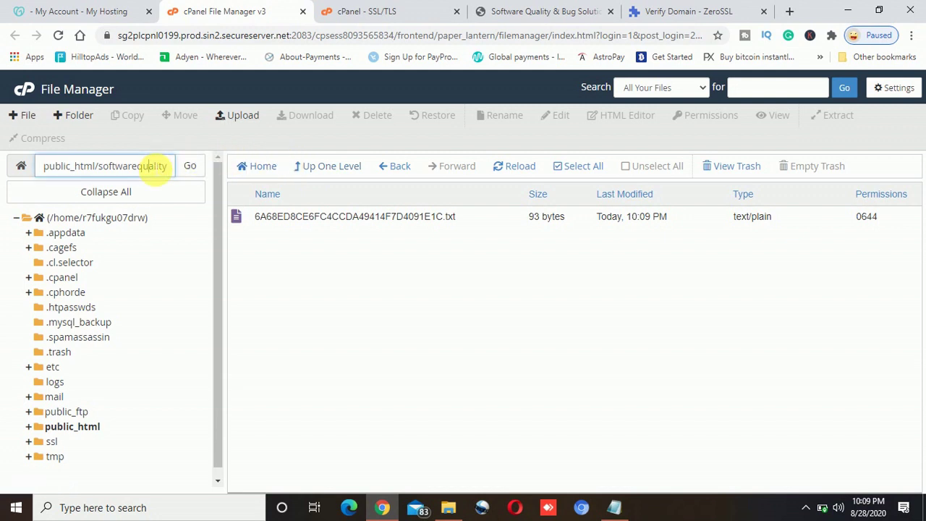
{"action": "key", "text": "Right"}
{"action": "key", "text": "Right"}
{"action": "key", "text": "Right"}
{"action": "key", "text": "Right"}
{"action": "key", "text": "Right"}
{"action": "key", "text": "Right"}
{"action": "key", "text": "Right"}
{"action": "key", "text": "Right"}
{"action": "key", "text": "Right"}
{"action": "key", "text": "Right"}
{"action": "key", "text": "Right"}
{"action": "key", "text": "Right"}
{"action": "key", "text": "Right"}
{"action": "key", "text": "Right"}
{"action": "key", "text": "Right"}
{"action": "key", "text": "Right"}
{"action": "key", "text": "Right"}
{"action": "key", "text": "Right"}
{"action": "key", "text": "Right"}
{"action": "key", "text": "Right"}
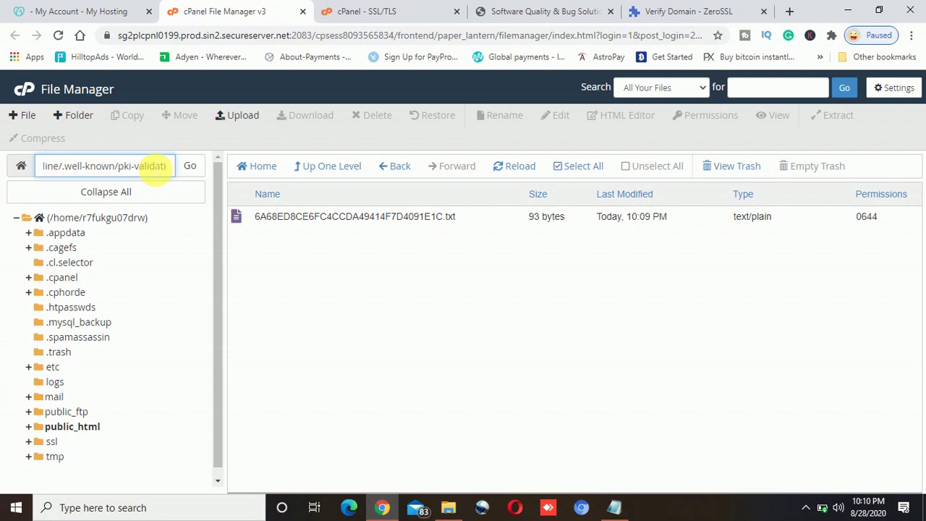
{"action": "key", "text": "Right"}
{"action": "key", "text": "Right"}
{"action": "key", "text": "Right"}
{"action": "key", "text": "Right"}
{"action": "key", "text": "Right"}
{"action": "key", "text": "Right"}
{"action": "key", "text": "Right"}
{"action": "key", "text": "Right"}
{"action": "key", "text": "Right"}
{"action": "key", "text": "Right"}
{"action": "key", "text": "Right"}
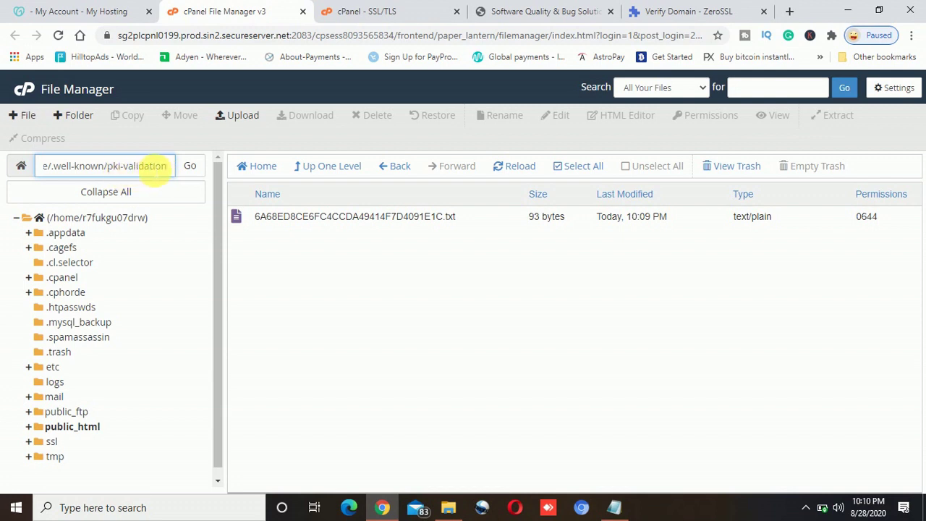
{"action": "left_click", "coordinate": [306, 261]}
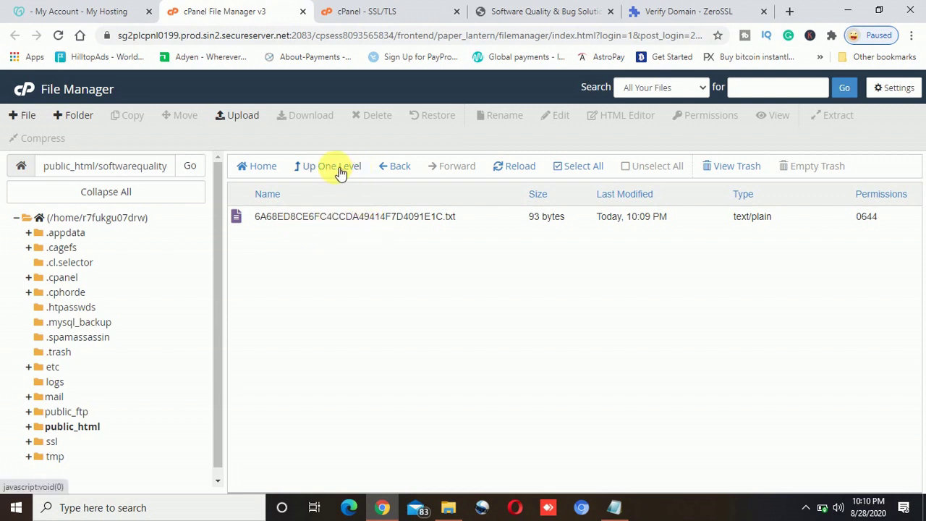
{"action": "left_click", "coordinate": [499, 169]}
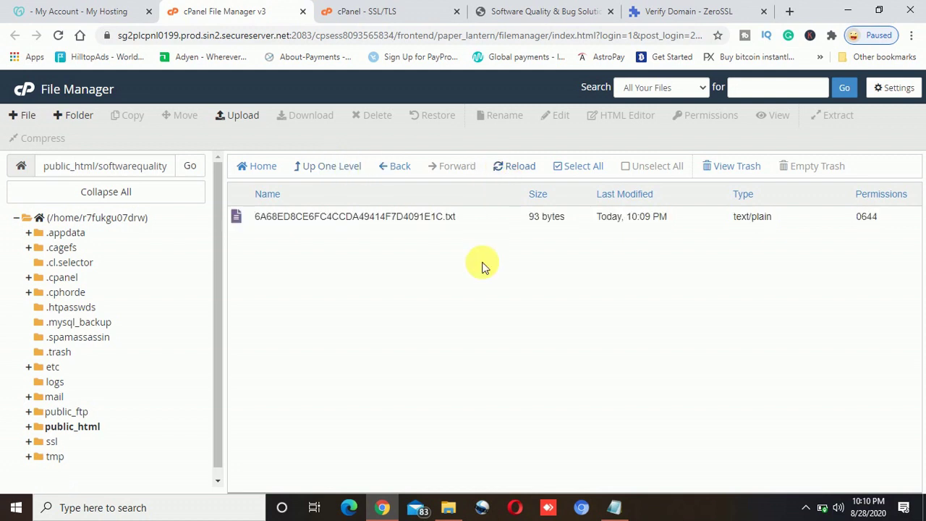
Open the auth file's public link from the ZeroSSL instructions, examine its contents, and close the page.
{"action": "left_click", "coordinate": [691, 10]}
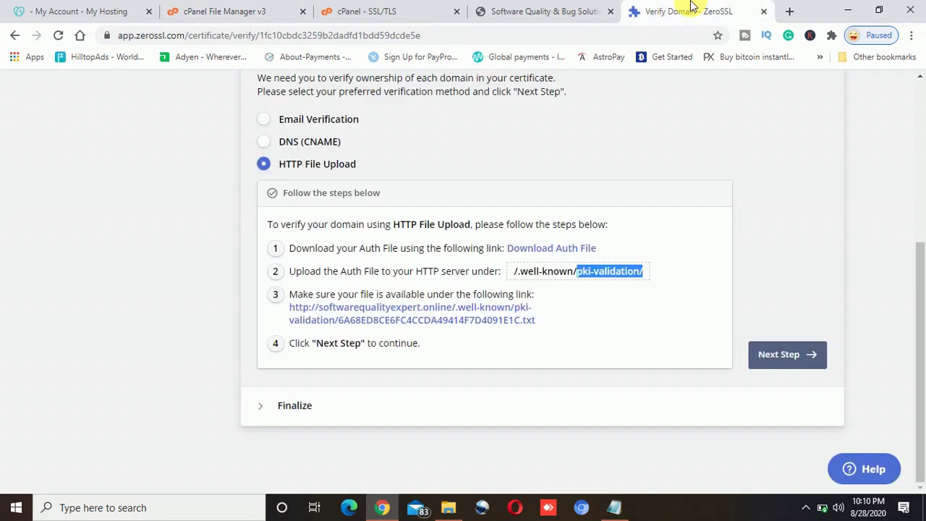
{"action": "left_click", "coordinate": [786, 272]}
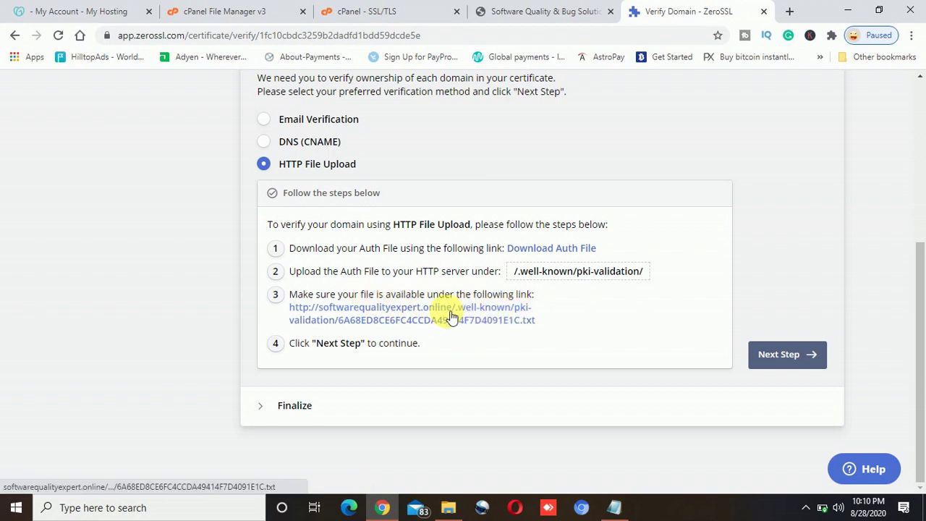
{"action": "left_click", "coordinate": [411, 305]}
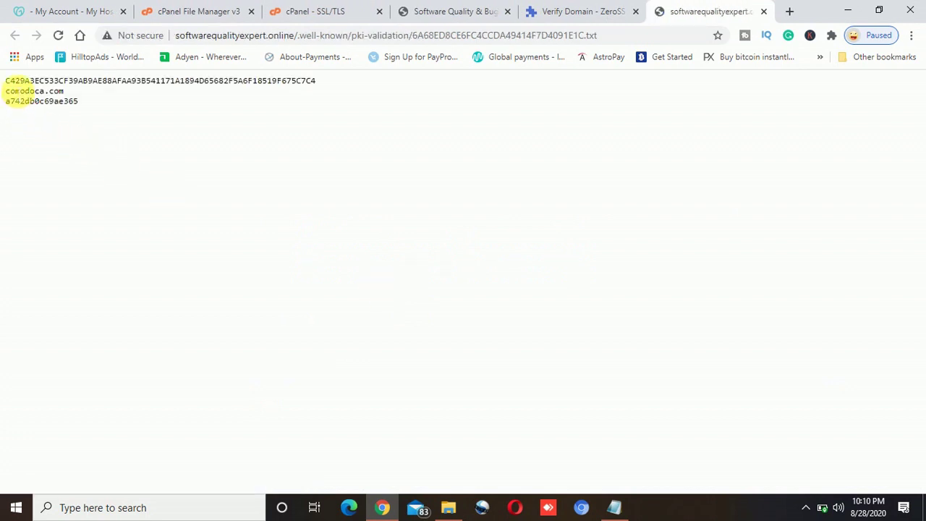
{"action": "left_click_drag", "start_coordinate": [7, 81], "coordinate": [87, 105]}
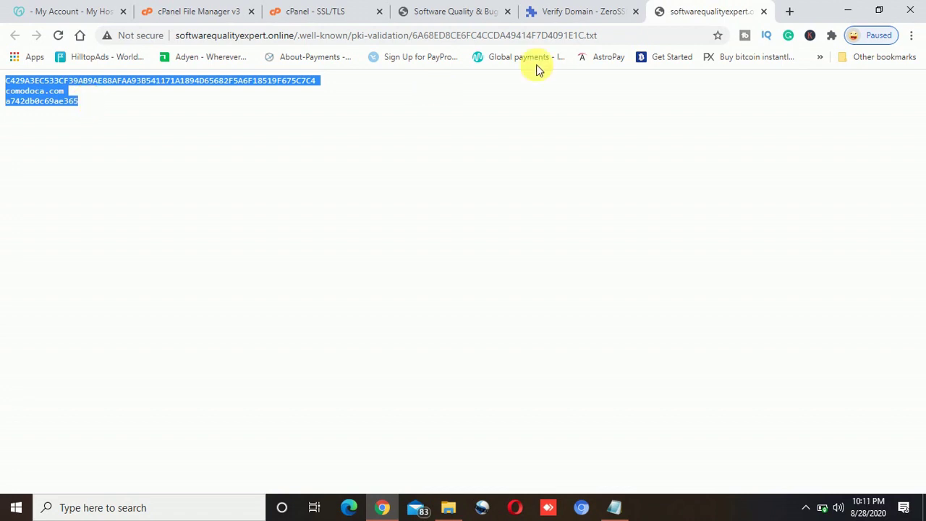
{"action": "left_click", "coordinate": [764, 12]}
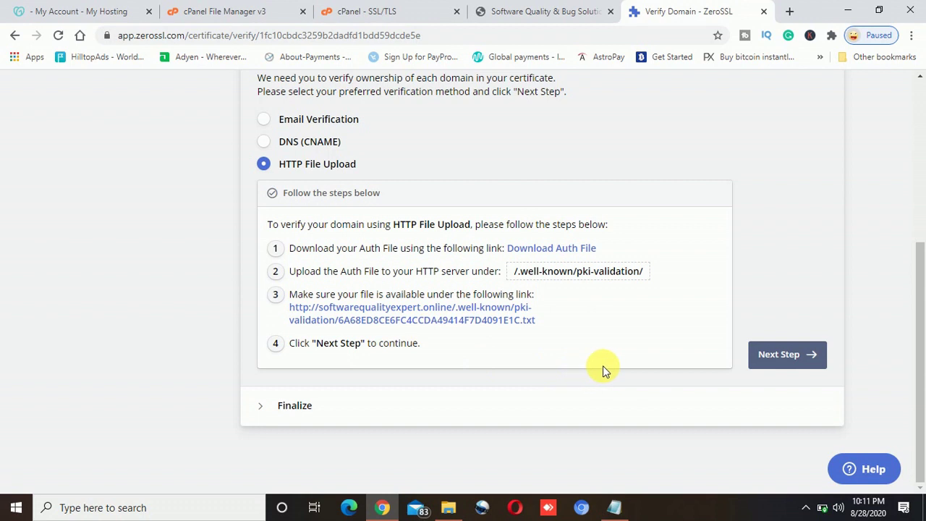
Continue to the Finalize stage in ZeroSSL and verify the domain softwarequalityexpert.online.
{"action": "left_click", "coordinate": [791, 362]}
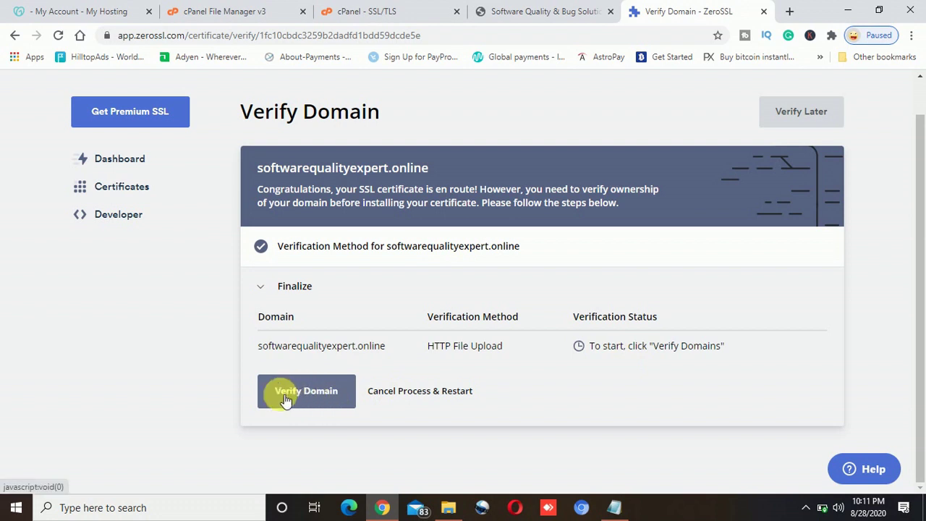
{"action": "left_click", "coordinate": [317, 397]}
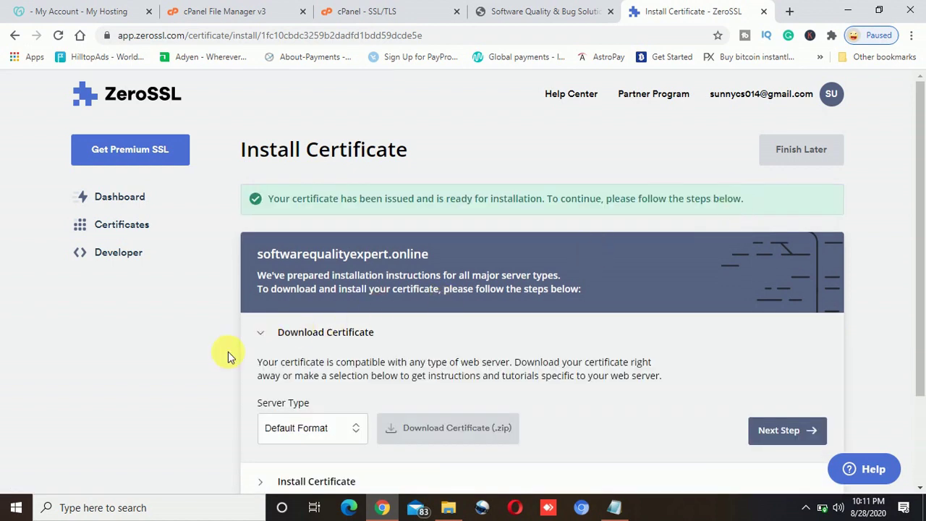
{"action": "scroll", "coordinate": [219, 352], "scroll_direction": "down", "scroll_amount": 1}
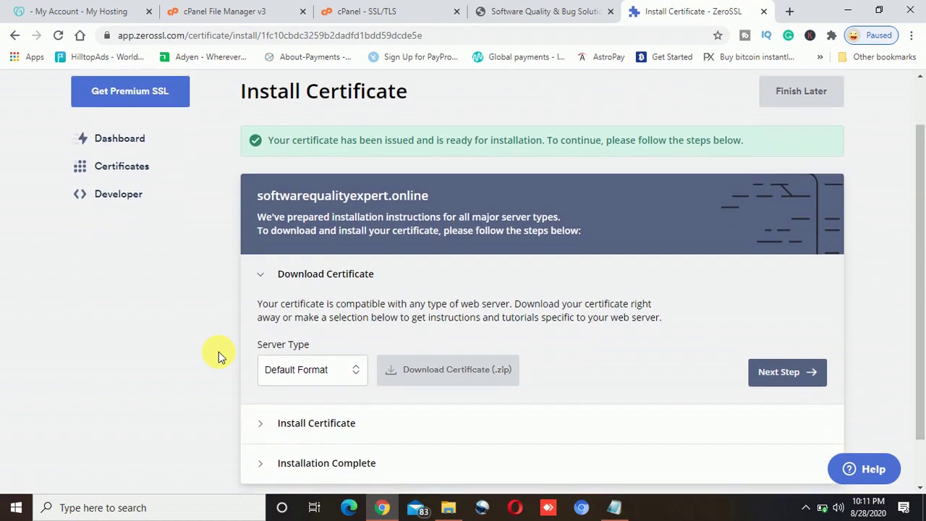
Download the softwarequalityexpert.online certificate zip in Default Format and show it in its Downloads folder.
{"action": "left_click", "coordinate": [443, 354]}
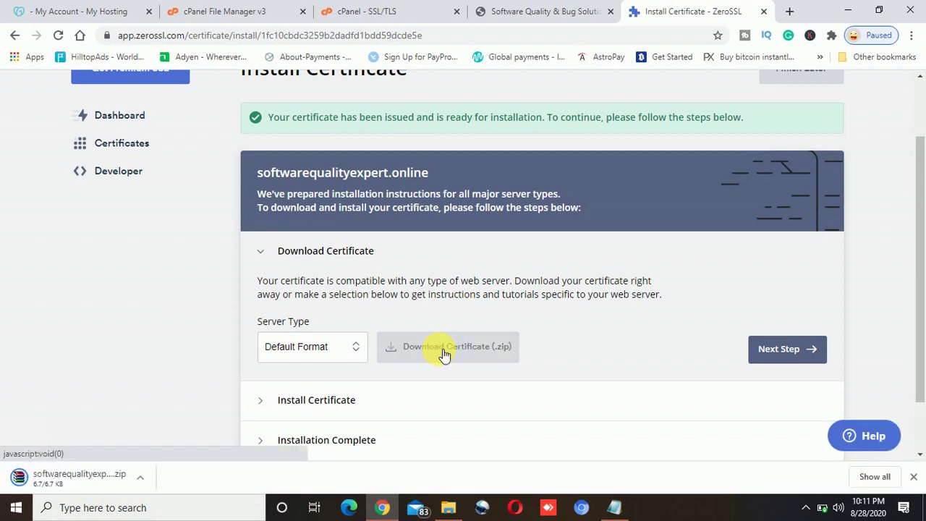
{"action": "right_click", "coordinate": [99, 483]}
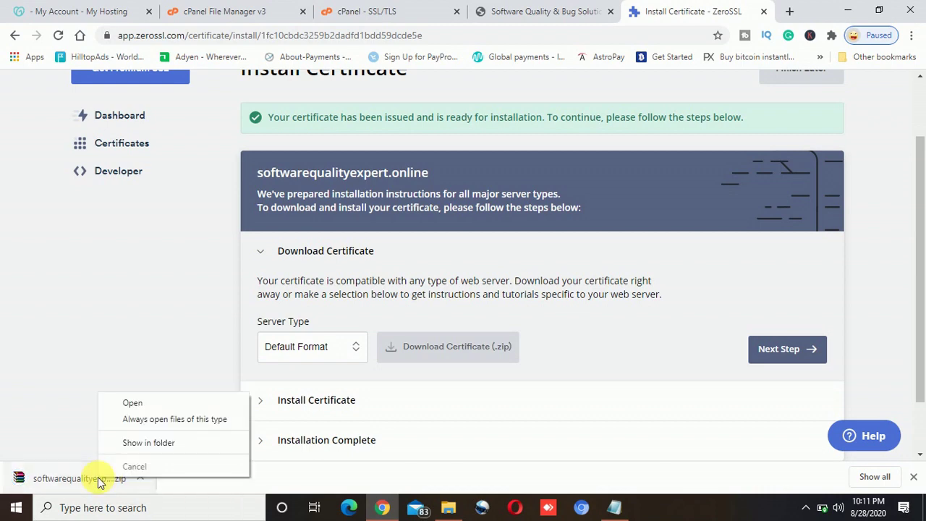
{"action": "left_click", "coordinate": [119, 442]}
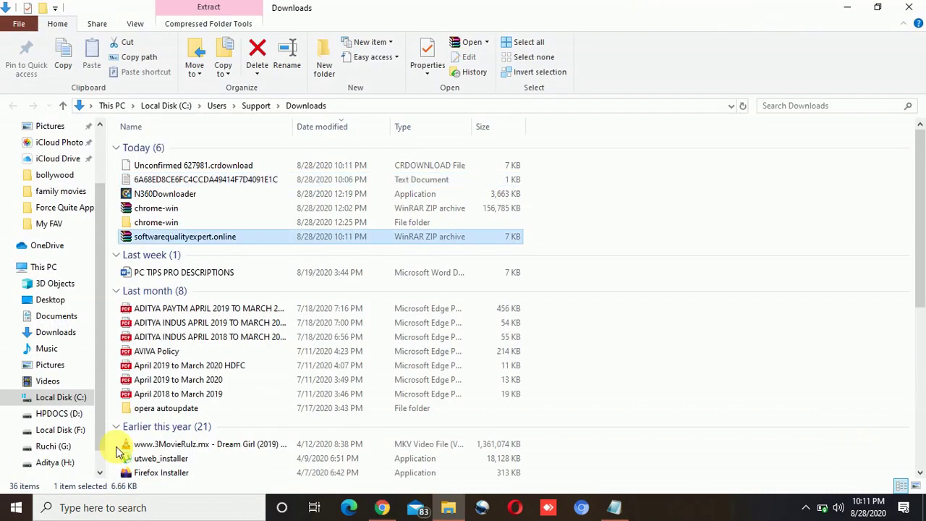
Extract the softwarequalityexpert.online archive into its own folder in Downloads and open that folder.
{"action": "right_click", "coordinate": [189, 238]}
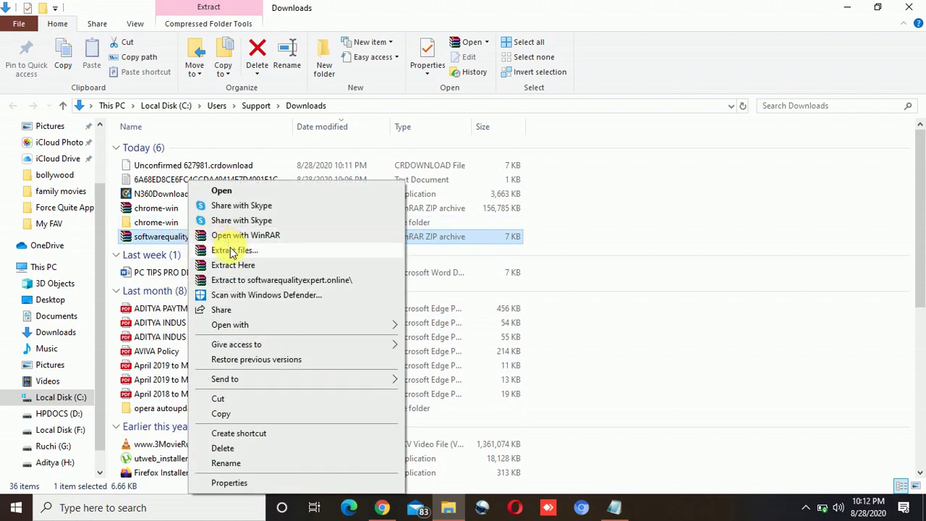
{"action": "left_click", "coordinate": [232, 251]}
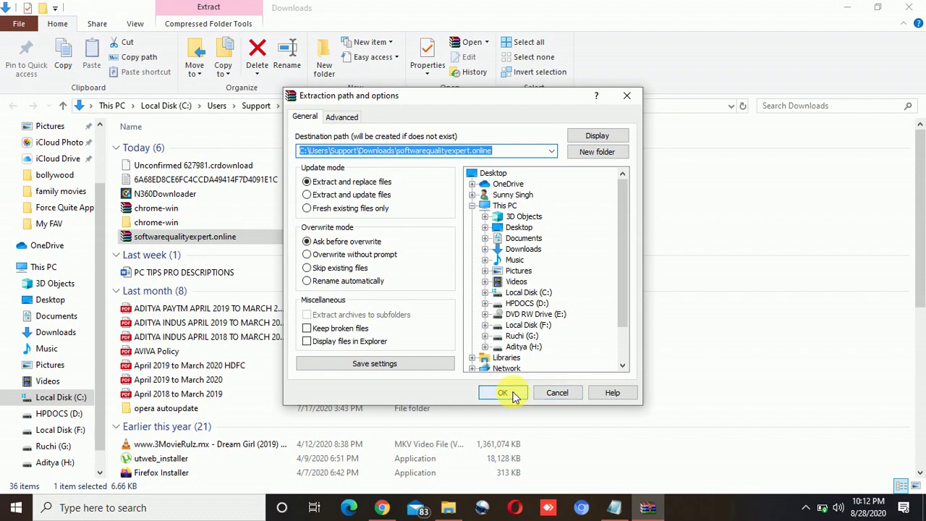
{"action": "left_click", "coordinate": [518, 395]}
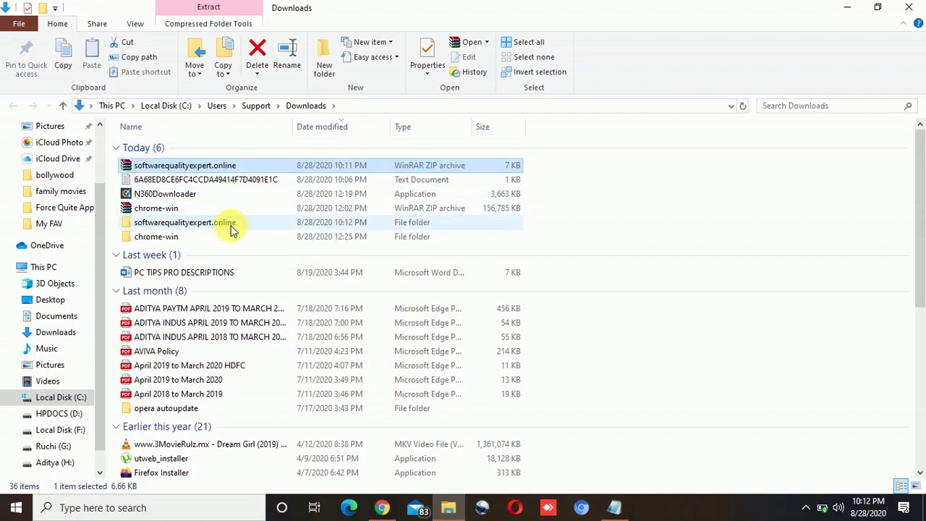
{"action": "left_click", "coordinate": [204, 230]}
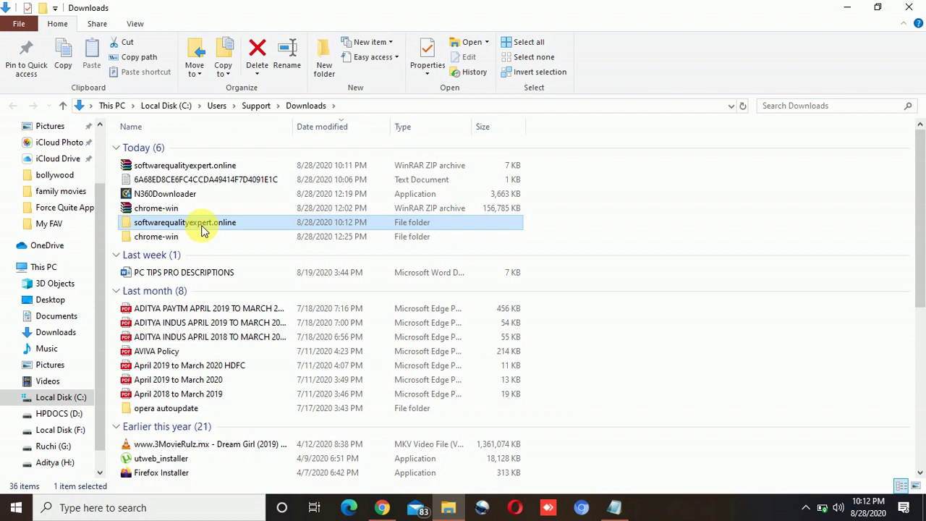
{"action": "double_click", "coordinate": [203, 226]}
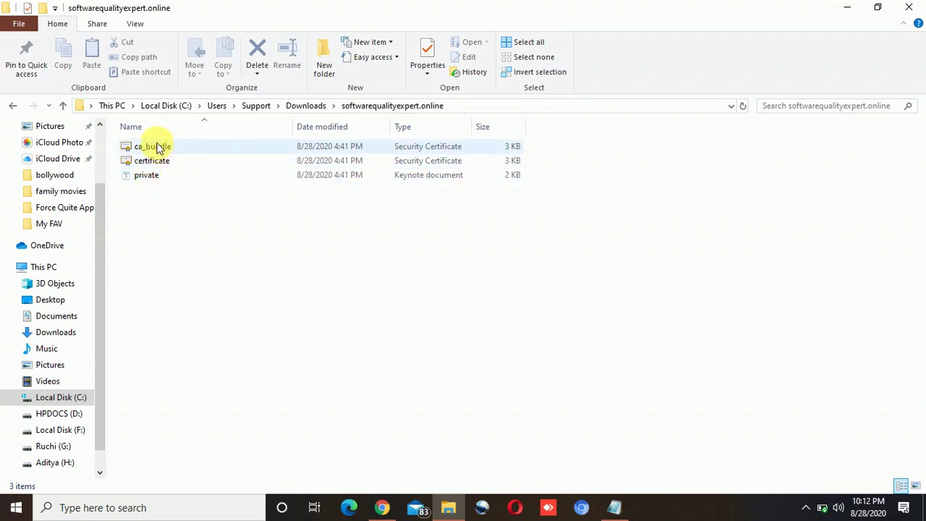
Open the extracted private key file with Notepad, without making it the default app for .key files.
{"action": "right_click", "coordinate": [173, 176]}
{"action": "left_click", "coordinate": [156, 181]}
{"action": "left_click", "coordinate": [155, 181]}
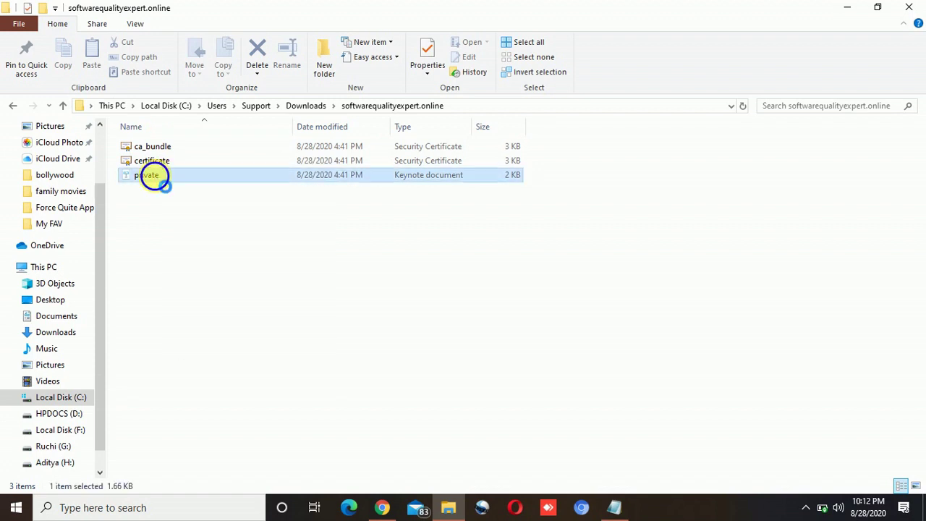
{"action": "right_click", "coordinate": [148, 177]}
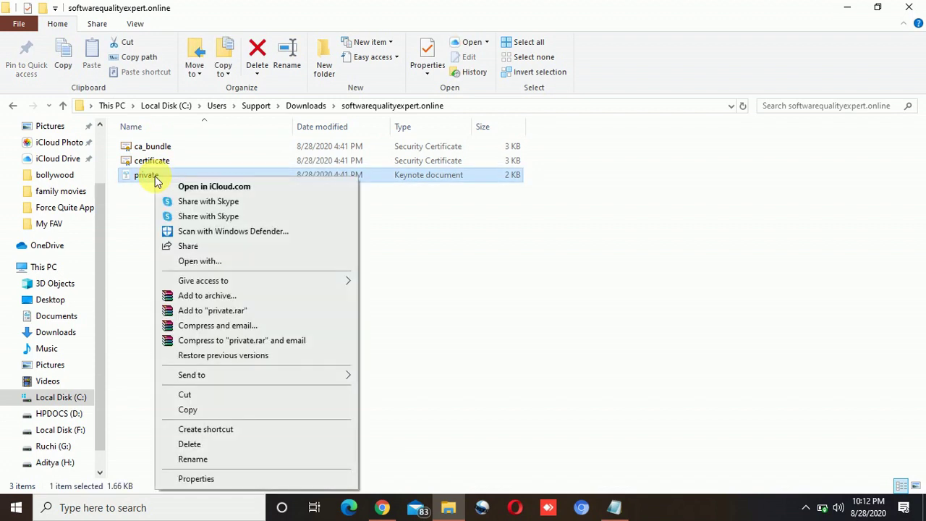
{"action": "left_click", "coordinate": [280, 267]}
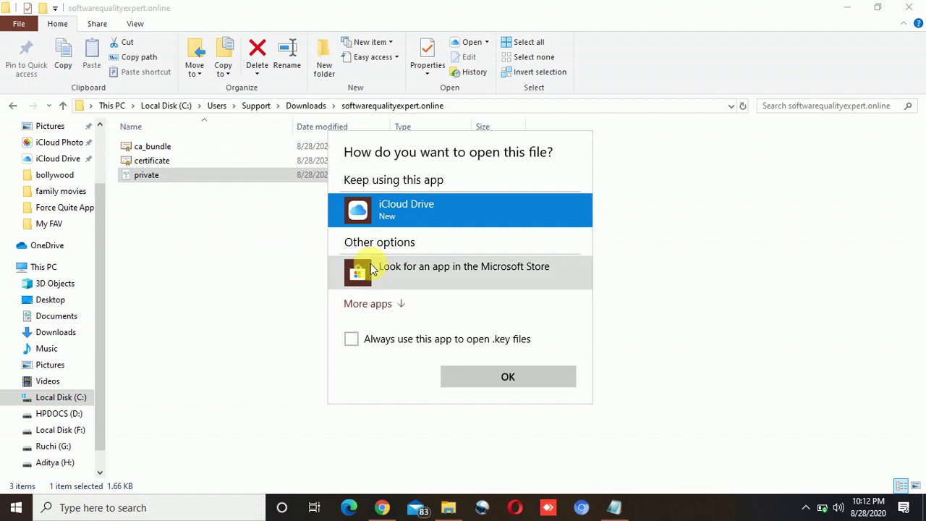
{"action": "left_click", "coordinate": [382, 307]}
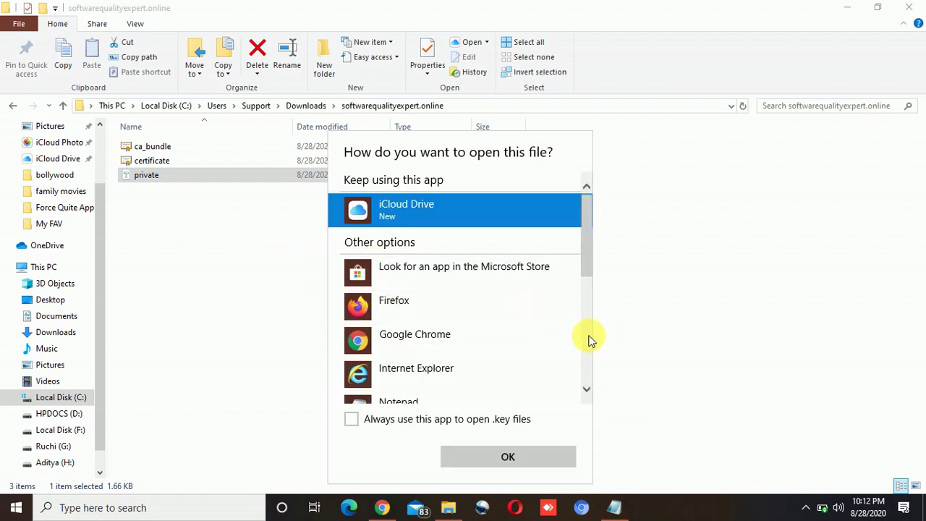
{"action": "left_click", "coordinate": [589, 338]}
{"action": "left_click_drag", "start_coordinate": [589, 338], "coordinate": [589, 376]}
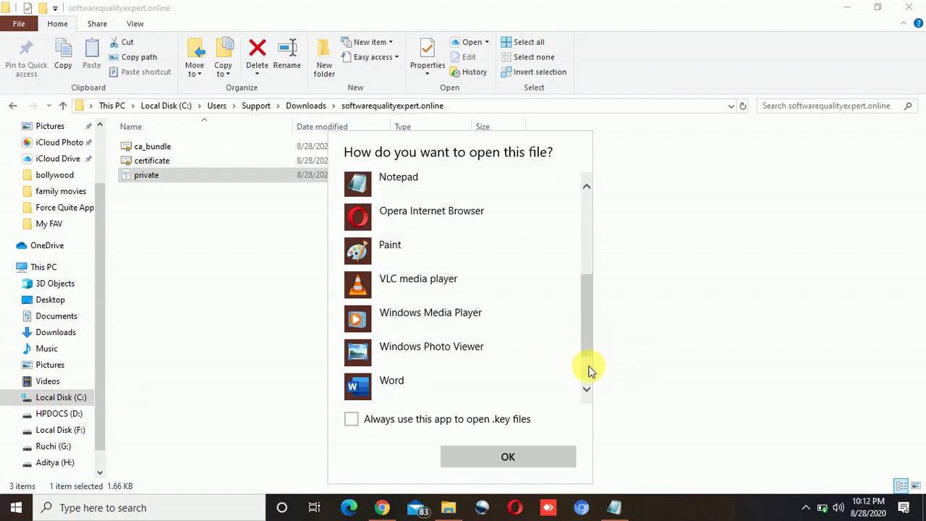
{"action": "left_click", "coordinate": [589, 370]}
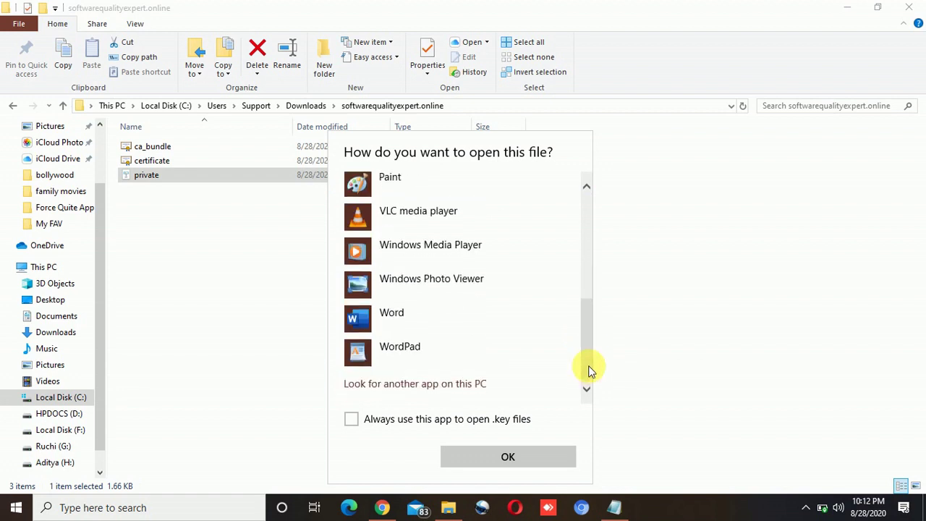
{"action": "left_click", "coordinate": [589, 264]}
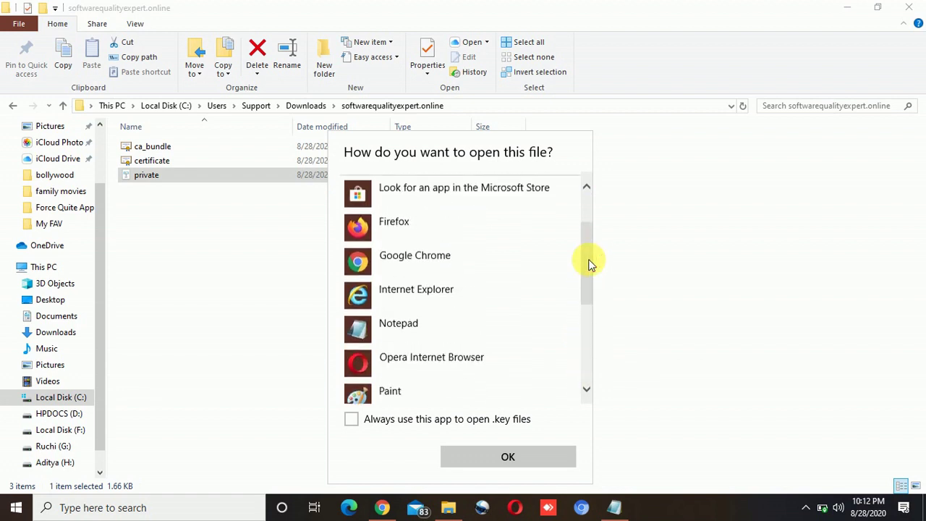
{"action": "left_click", "coordinate": [589, 211]}
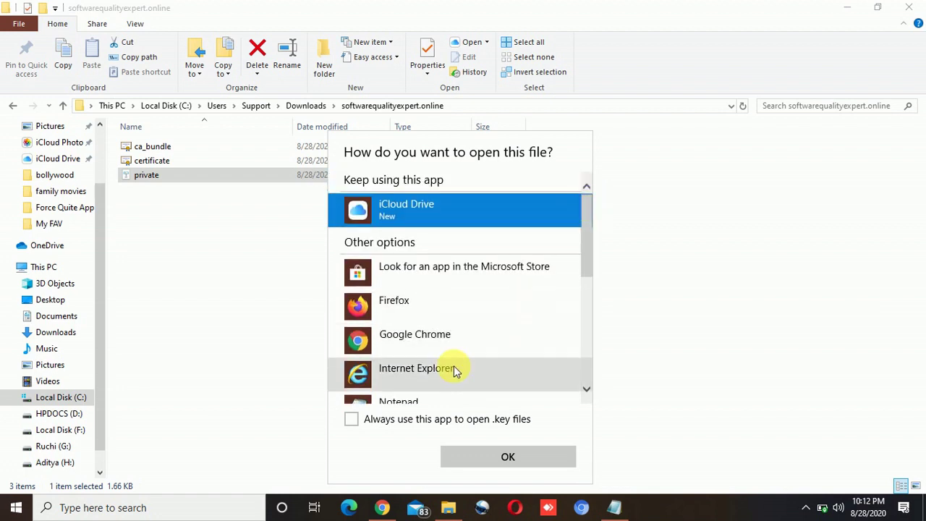
{"action": "left_click", "coordinate": [416, 389]}
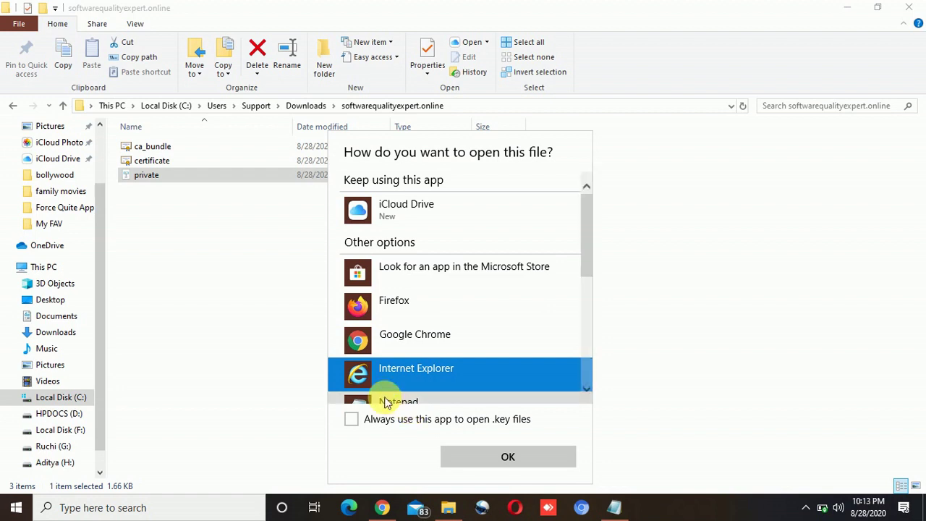
{"action": "left_click", "coordinate": [391, 402]}
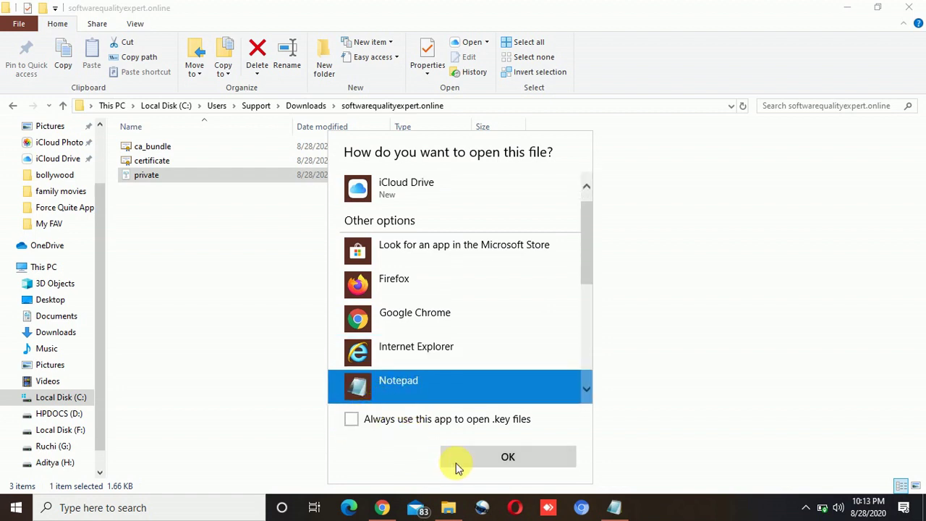
{"action": "left_click", "coordinate": [489, 459]}
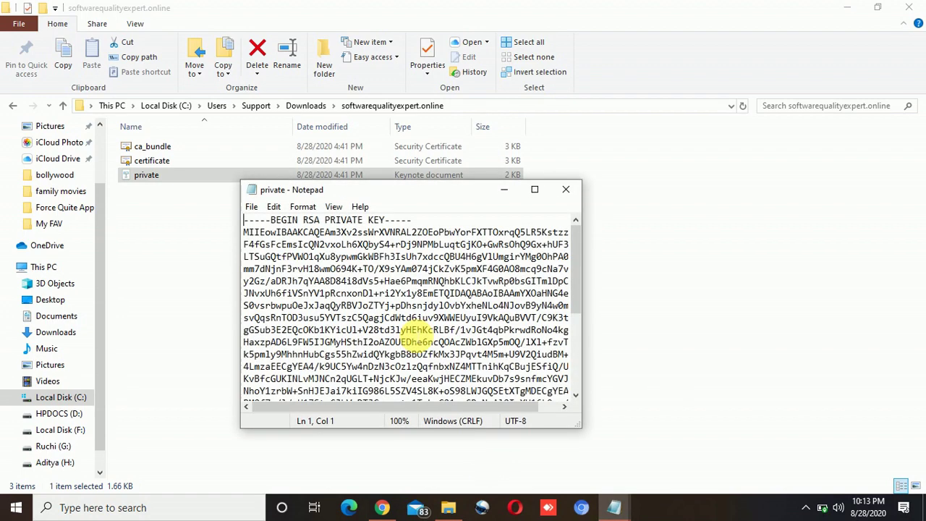
Copy the entire private key from Notepad and paste it into the Private Key (KEY) field on cPanel's SSL/TLS install page.
{"action": "key", "text": "ctrl+a"}
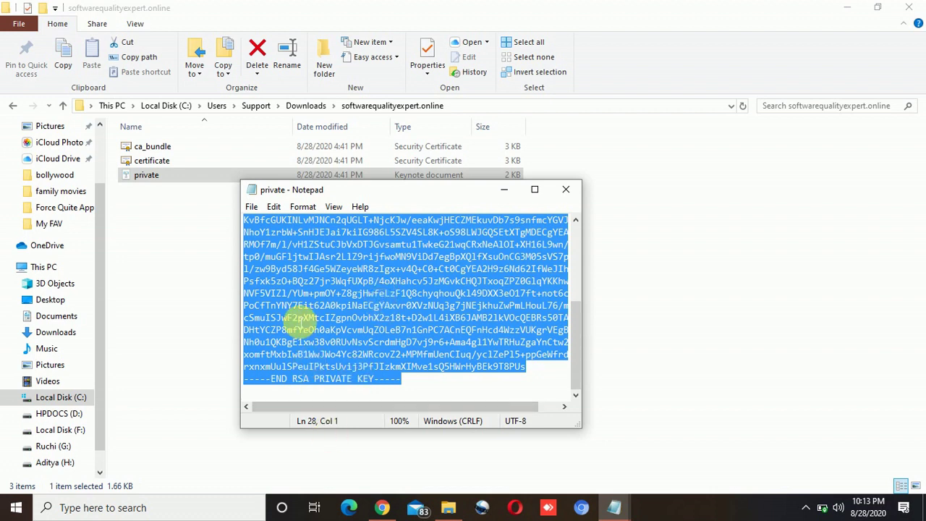
{"action": "right_click", "coordinate": [300, 323]}
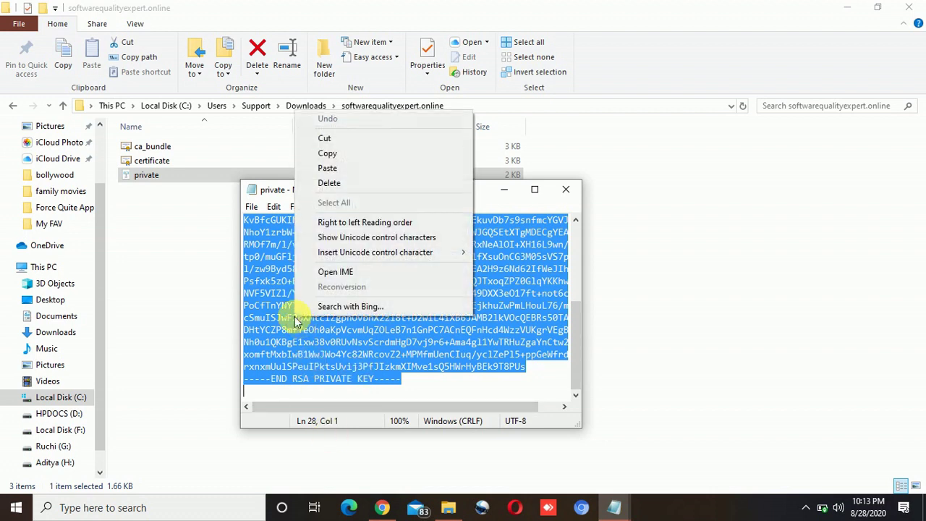
{"action": "left_click", "coordinate": [347, 159]}
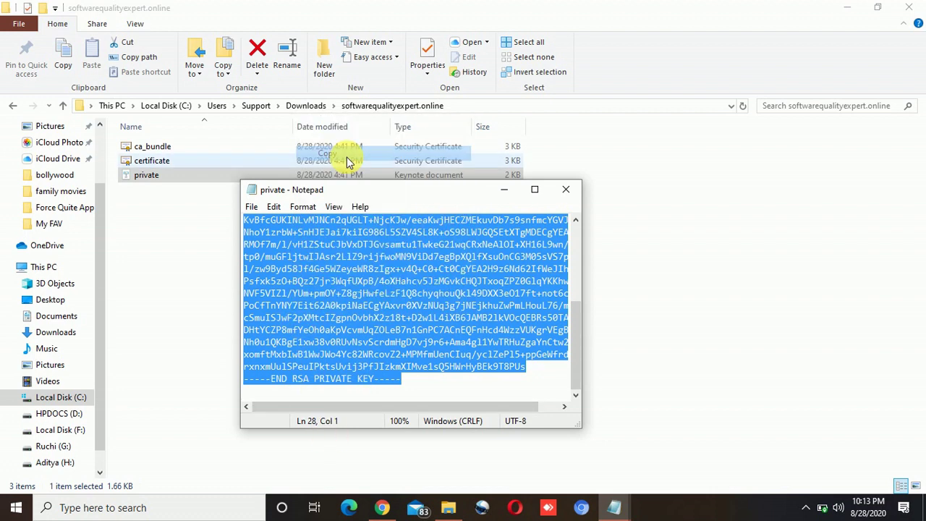
{"action": "left_click", "coordinate": [387, 509]}
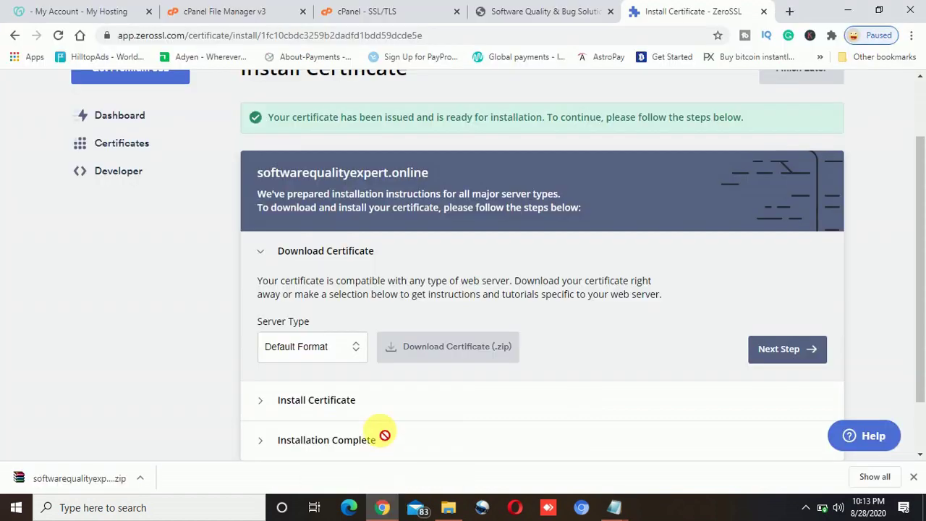
{"action": "left_click", "coordinate": [335, 8]}
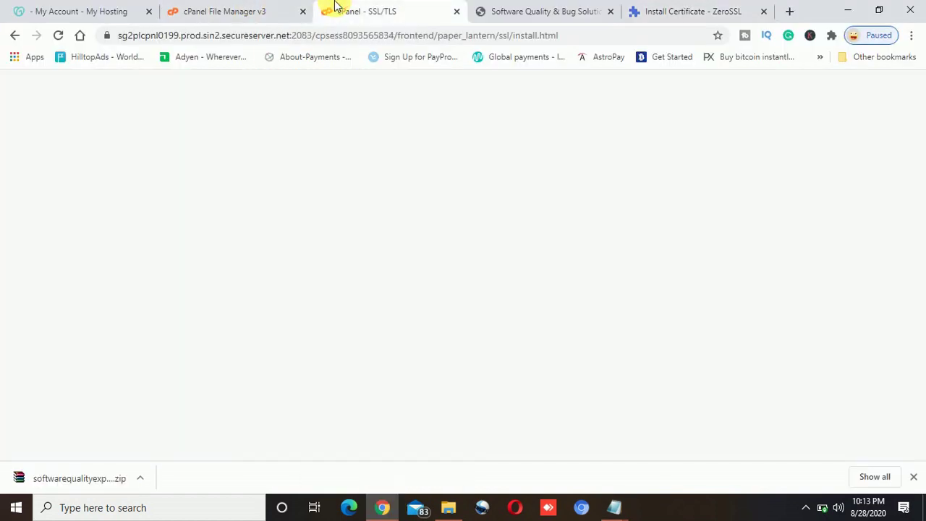
{"action": "left_click", "coordinate": [171, 250]}
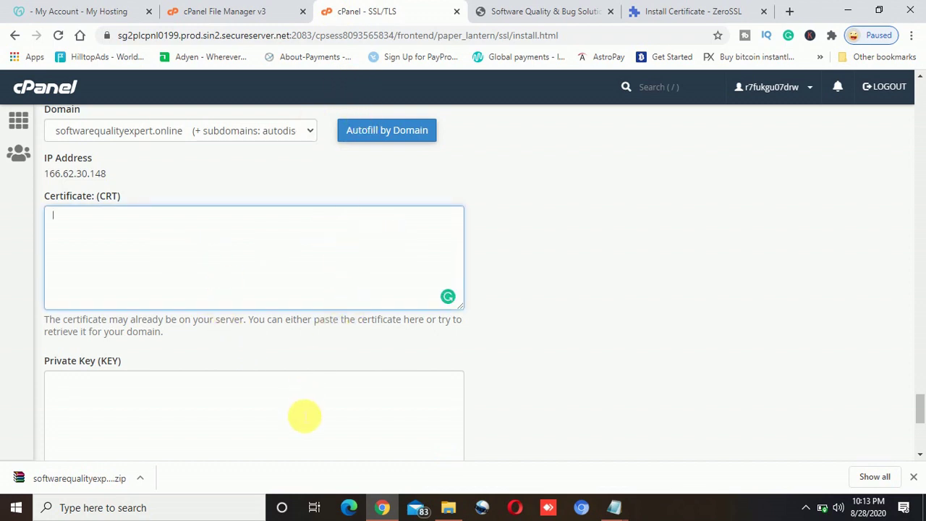
{"action": "left_click", "coordinate": [304, 416]}
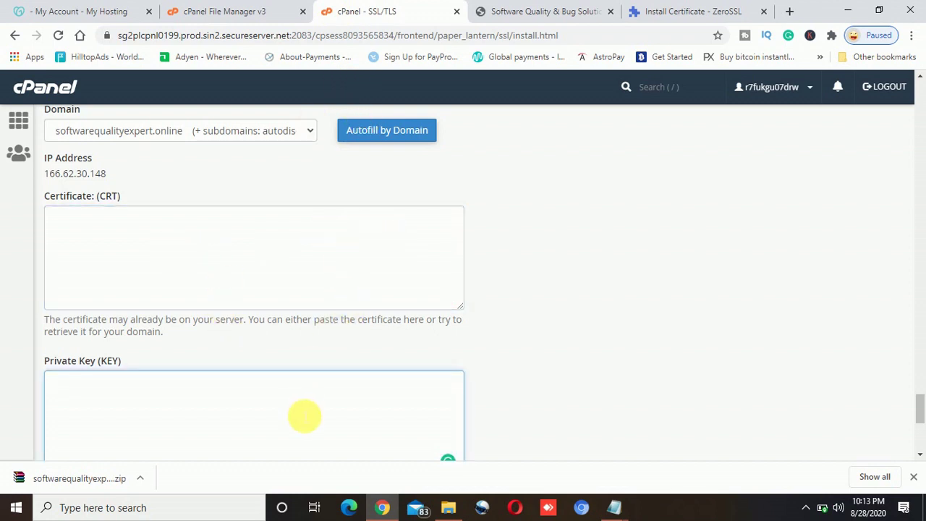
{"action": "key", "text": "ctrl+v"}
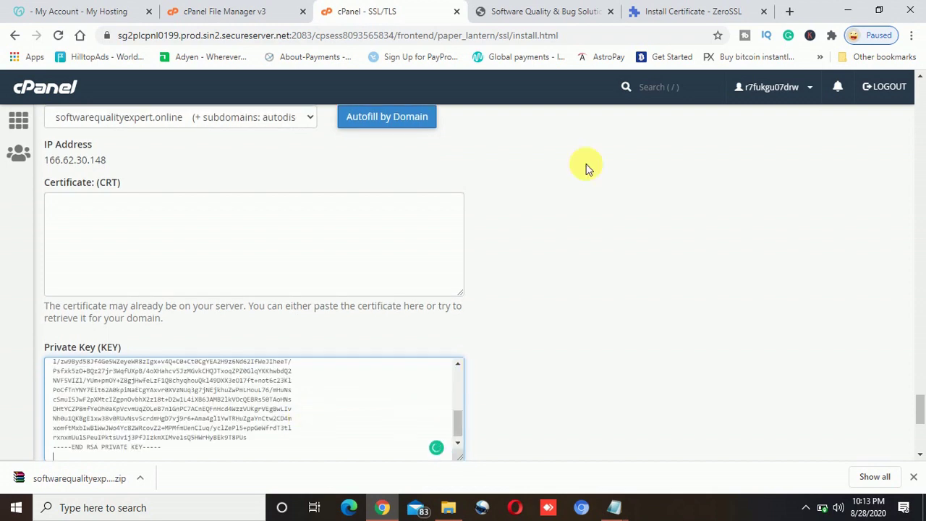
Return to the extracted folder in File Explorer and open the certificate file with Notepad.
{"action": "left_click", "coordinate": [449, 506]}
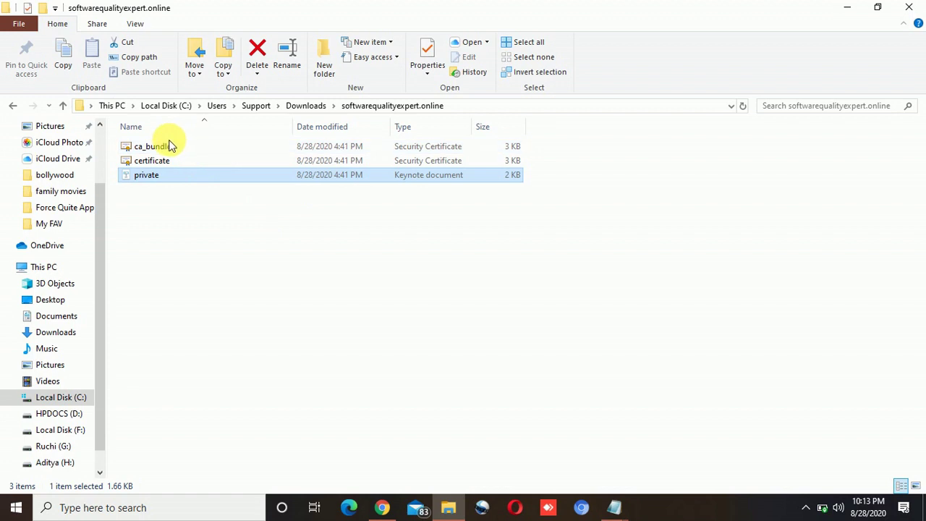
{"action": "double_click", "coordinate": [174, 162]}
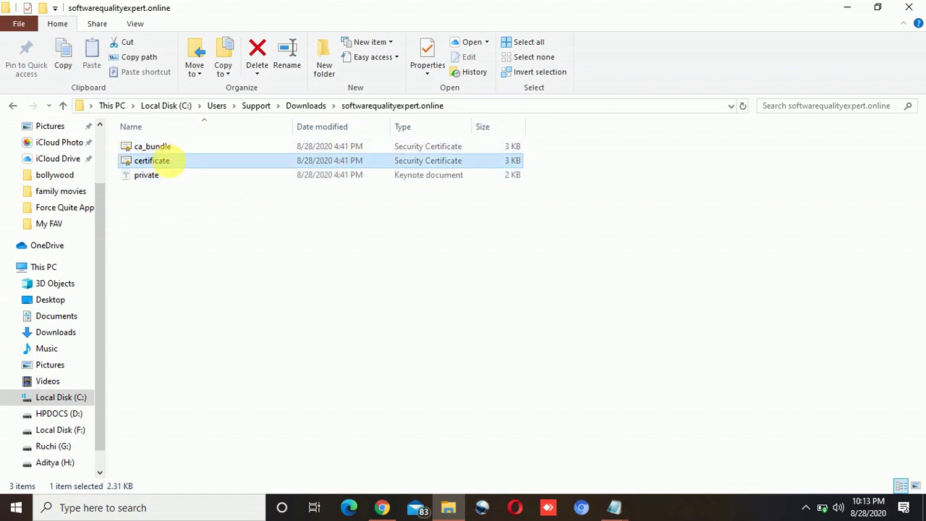
{"action": "right_click", "coordinate": [171, 163]}
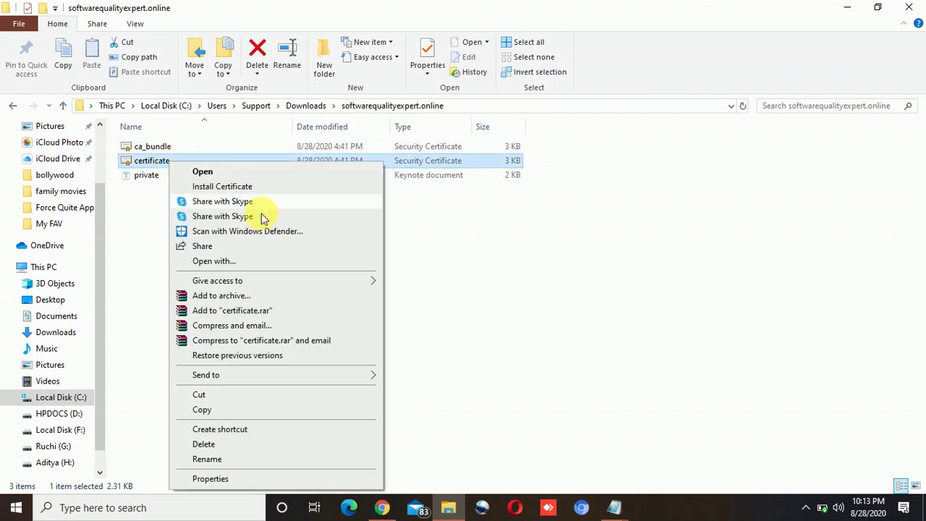
{"action": "left_click", "coordinate": [244, 262]}
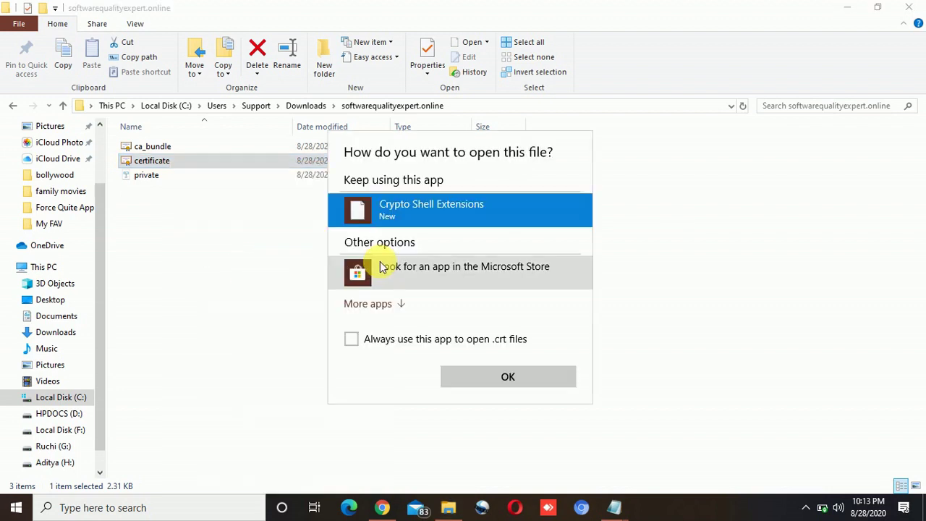
{"action": "left_click", "coordinate": [391, 307]}
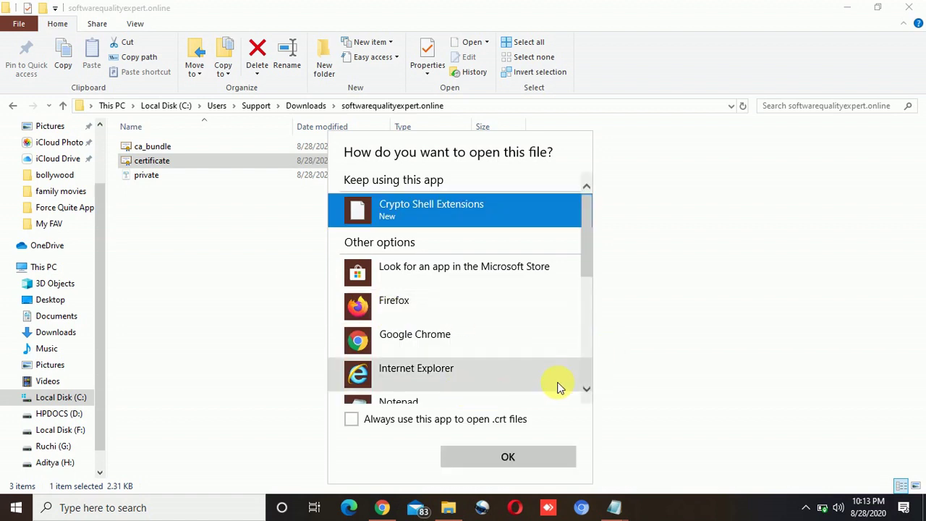
{"action": "left_click", "coordinate": [584, 375]}
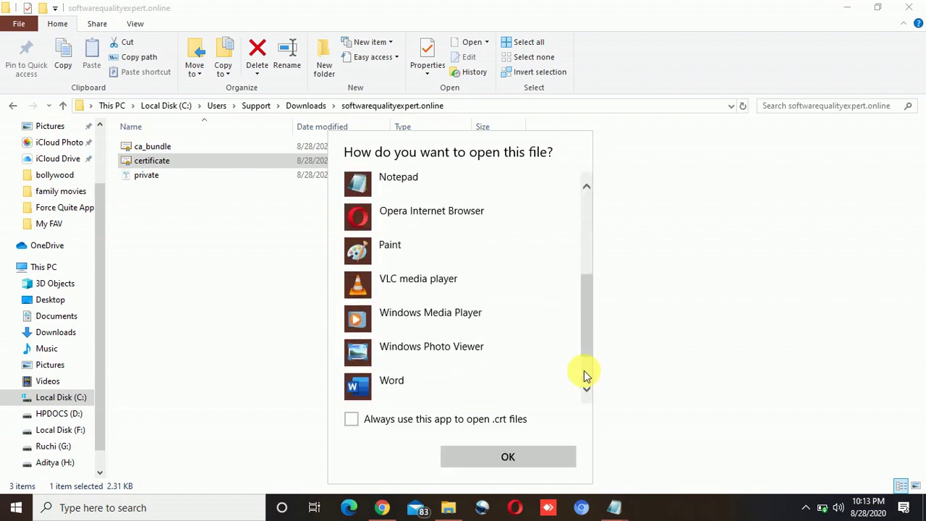
{"action": "left_click", "coordinate": [417, 257]}
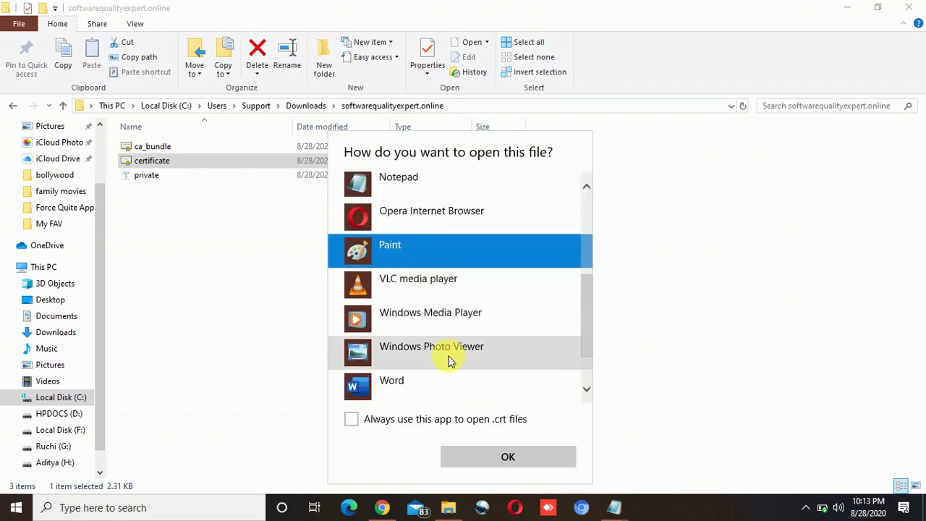
{"action": "left_click", "coordinate": [405, 183]}
{"action": "left_click", "coordinate": [515, 457]}
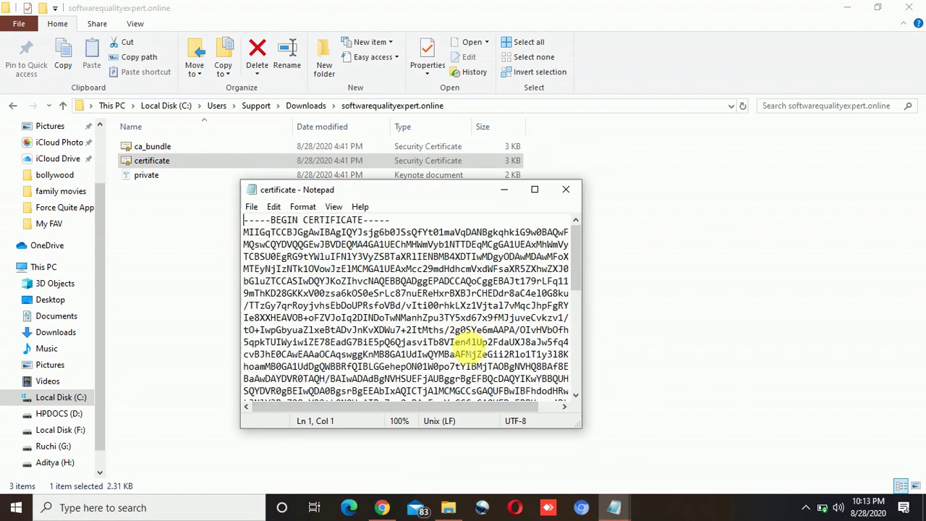
Copy the entire certificate text from Notepad and paste it into the Certificate (CRT) field on cPanel's SSL/TLS install page.
{"action": "key", "text": "ctrl+a"}
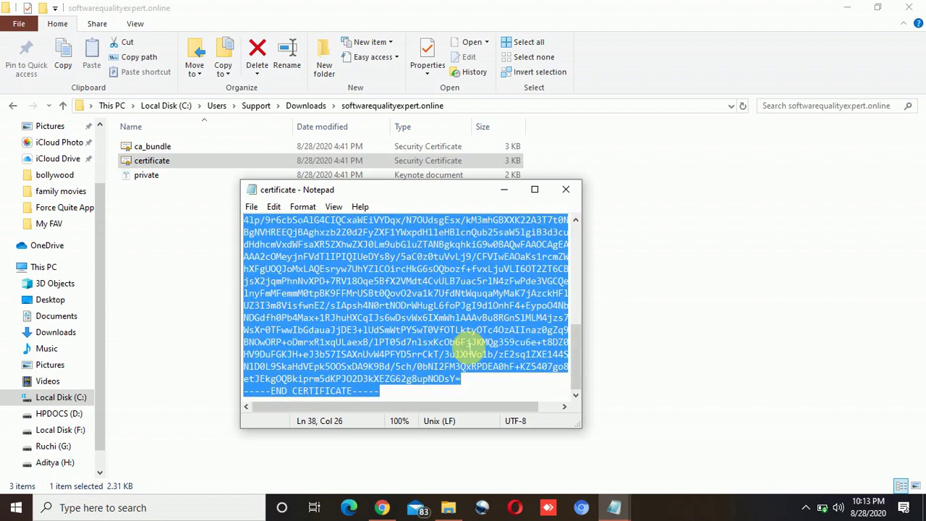
{"action": "key", "text": "alt+Tab"}
{"action": "left_click", "coordinate": [383, 506]}
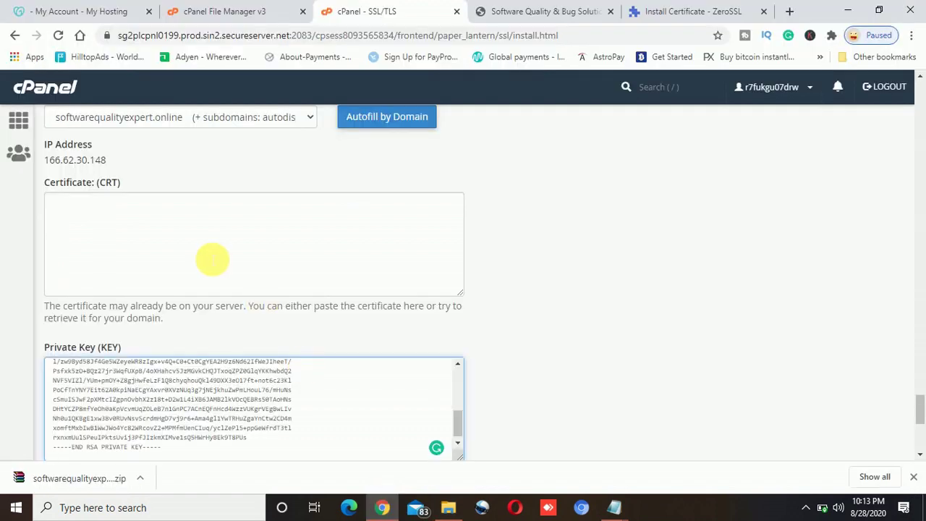
{"action": "left_click", "coordinate": [212, 259]}
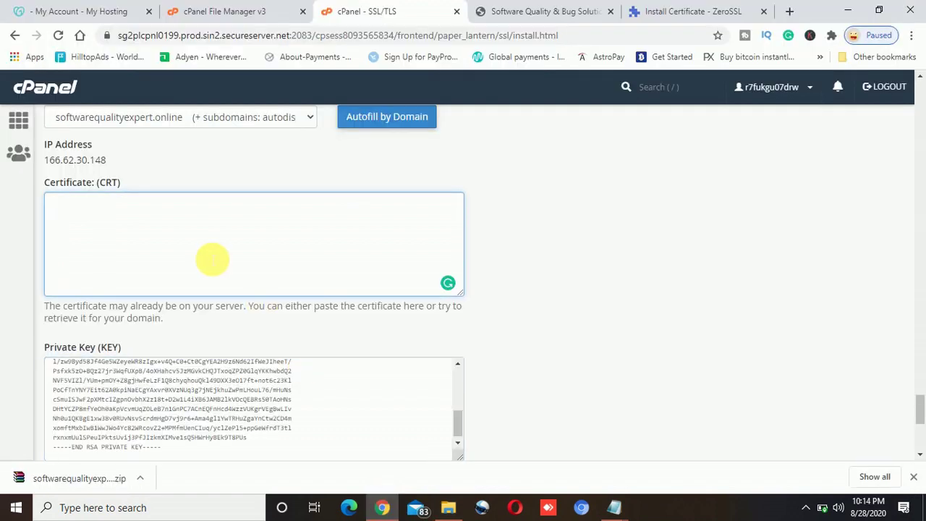
{"action": "key", "text": "ctrl+v"}
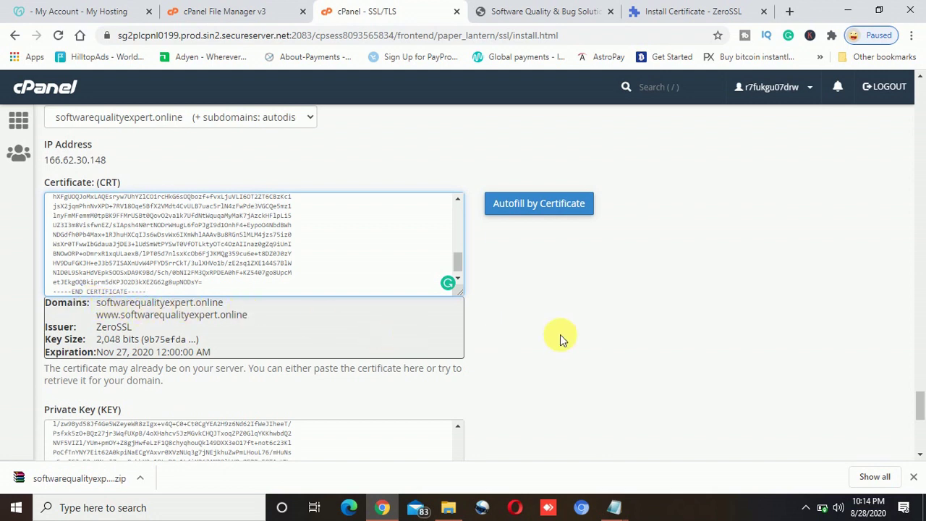
Return to the extracted folder in File Explorer and open the ca_bundle file with Notepad.
{"action": "scroll", "coordinate": [560, 336], "scroll_direction": "down", "scroll_amount": 1}
{"action": "scroll", "coordinate": [563, 340], "scroll_direction": "down", "scroll_amount": 4}
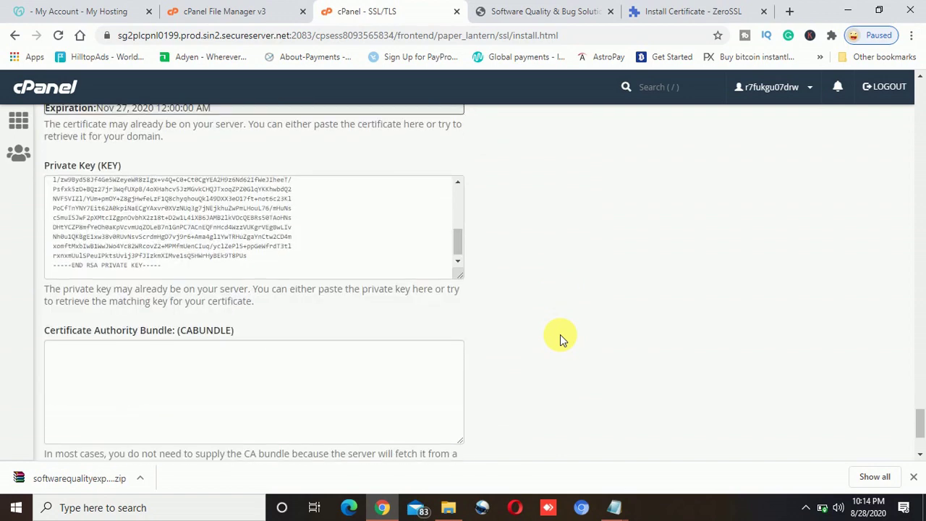
{"action": "left_click", "coordinate": [449, 507]}
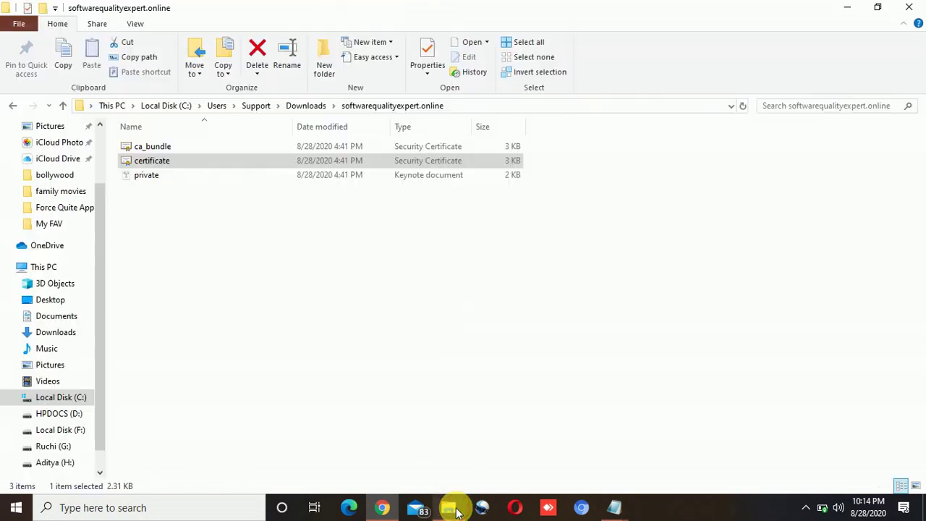
{"action": "left_click", "coordinate": [170, 152]}
{"action": "right_click", "coordinate": [169, 148]}
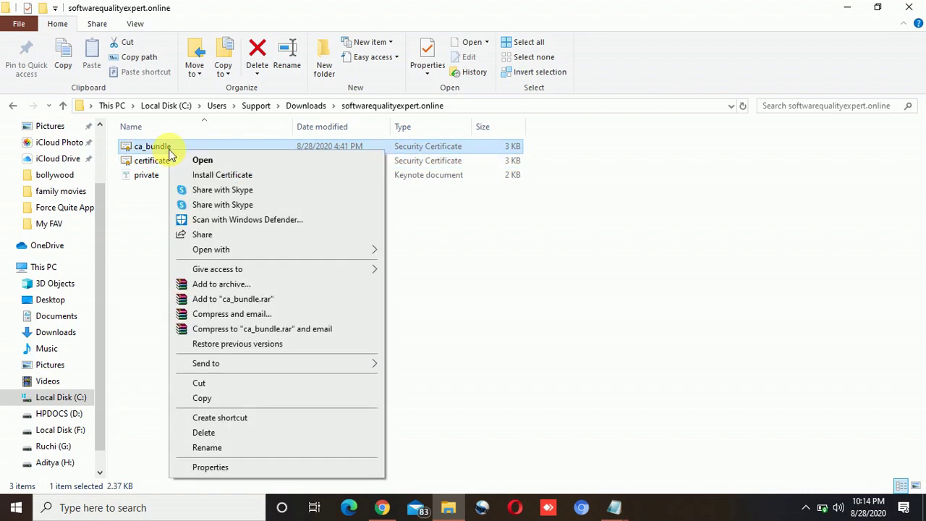
{"action": "mouse_move", "coordinate": [281, 255]}
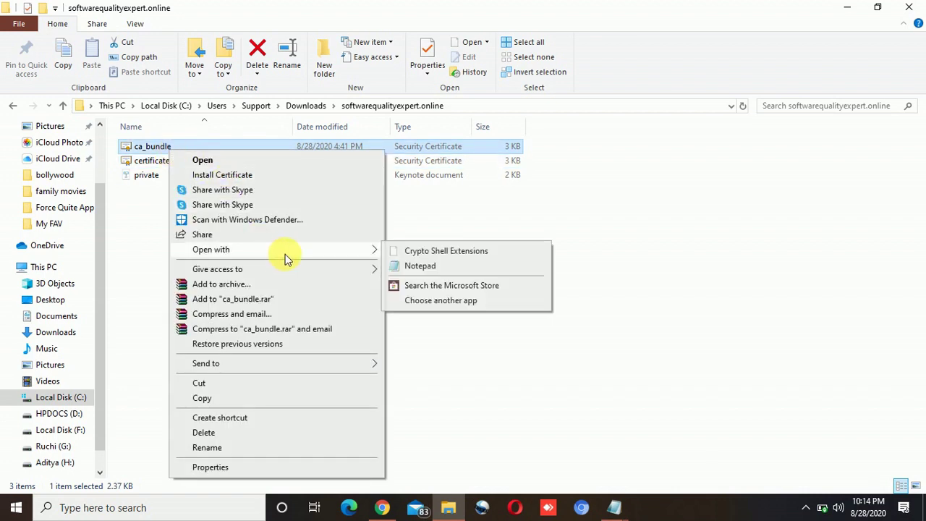
{"action": "left_click", "coordinate": [424, 265]}
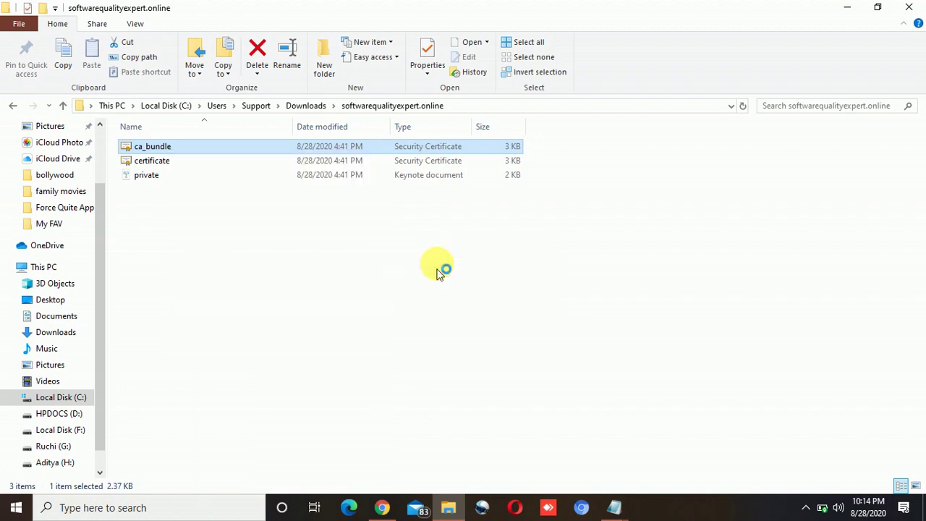
Copy the entire CA bundle from Notepad and paste it into cPanel's Certificate Authority Bundle (CABUNDLE) field.
{"action": "key", "text": "ctrl+a"}
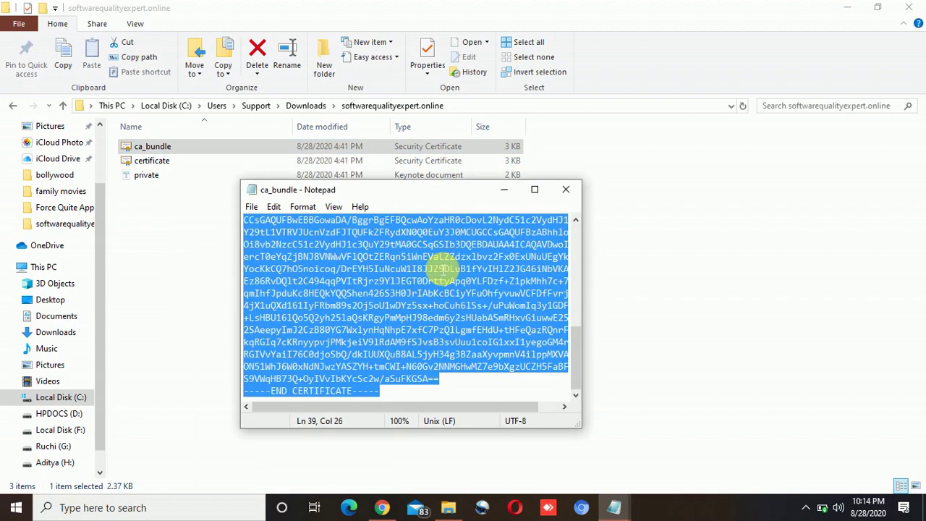
{"action": "left_click", "coordinate": [382, 507]}
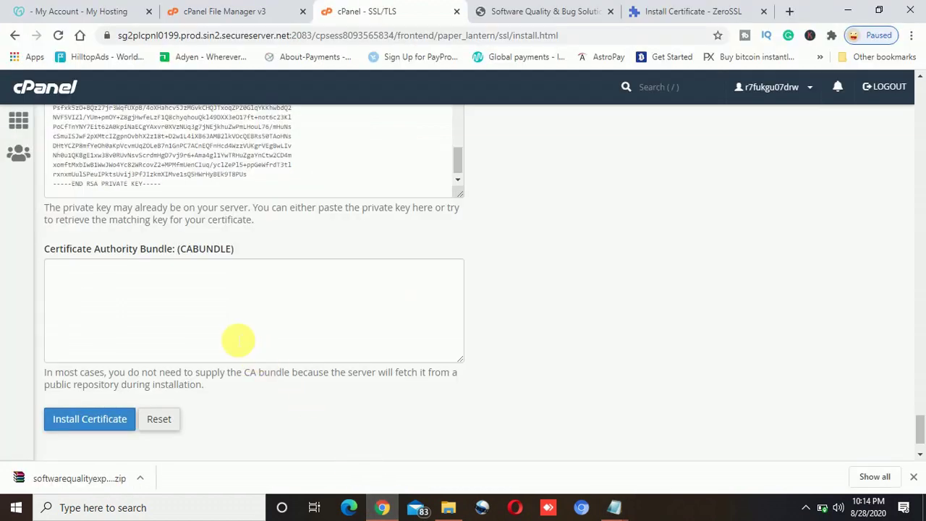
{"action": "left_click", "coordinate": [238, 339]}
{"action": "key", "text": "ctrl+v"}
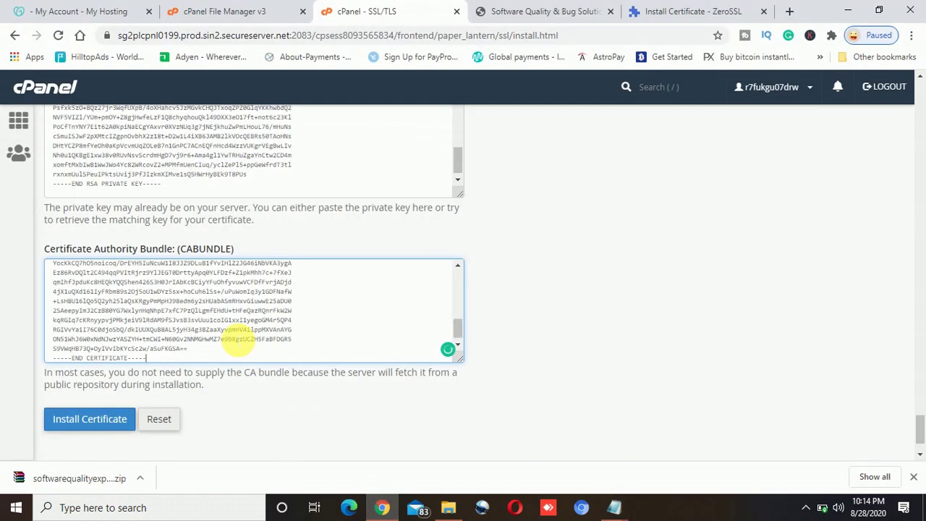
{"action": "left_click", "coordinate": [532, 306]}
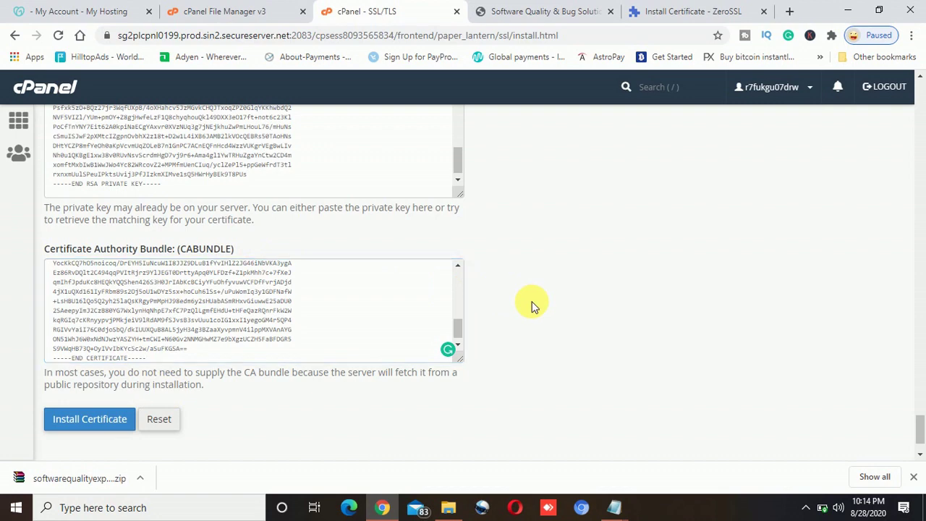
Review the filled-in certificate fields, install the certificate for softwarequalityexpert.online, and dismiss the confirmation and the downloads bar.
{"action": "scroll", "coordinate": [532, 305], "scroll_direction": "up", "scroll_amount": 5}
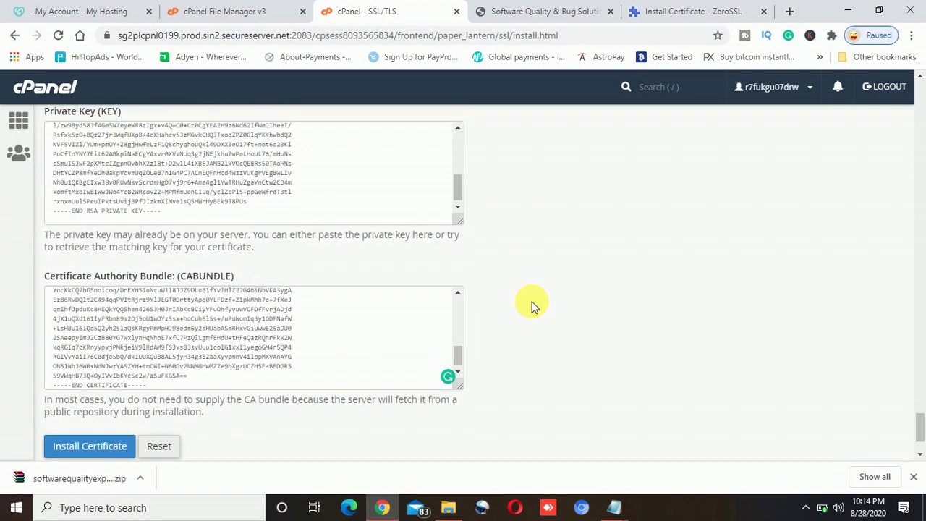
{"action": "scroll", "coordinate": [531, 305], "scroll_direction": "up", "scroll_amount": 1}
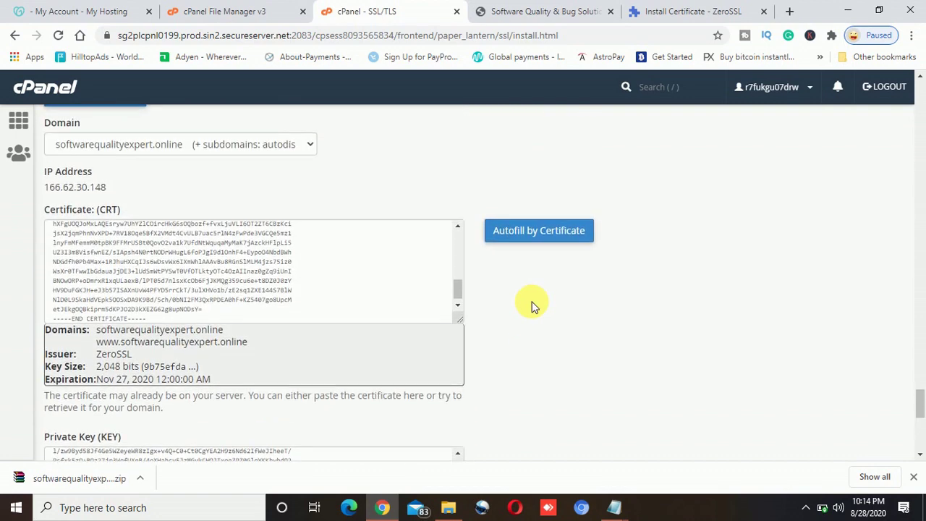
{"action": "scroll", "coordinate": [532, 305], "scroll_direction": "down", "scroll_amount": 1}
{"action": "scroll", "coordinate": [532, 305], "scroll_direction": "down", "scroll_amount": 10}
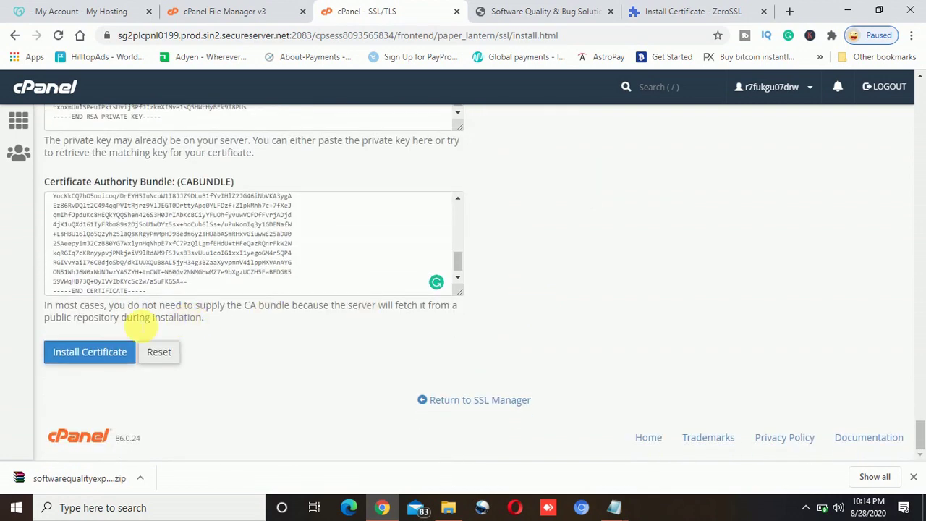
{"action": "left_click", "coordinate": [92, 354]}
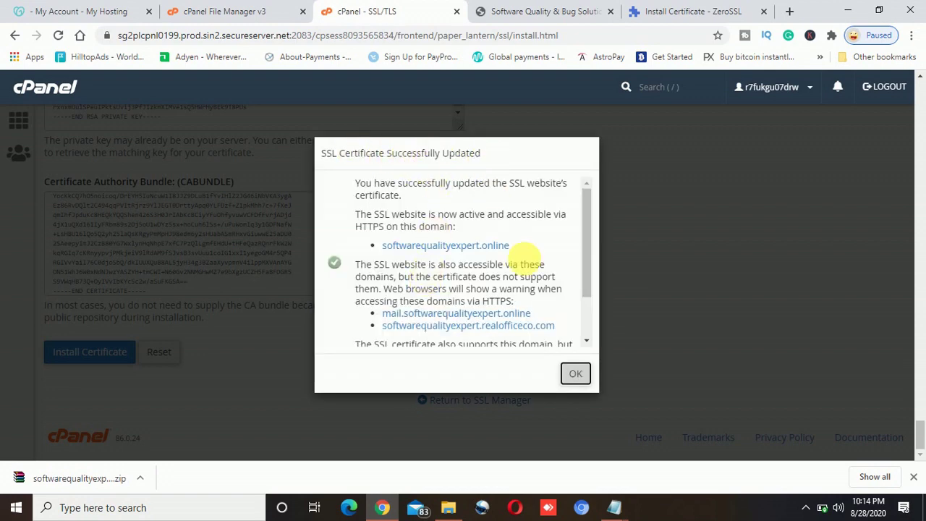
{"action": "left_click", "coordinate": [576, 375]}
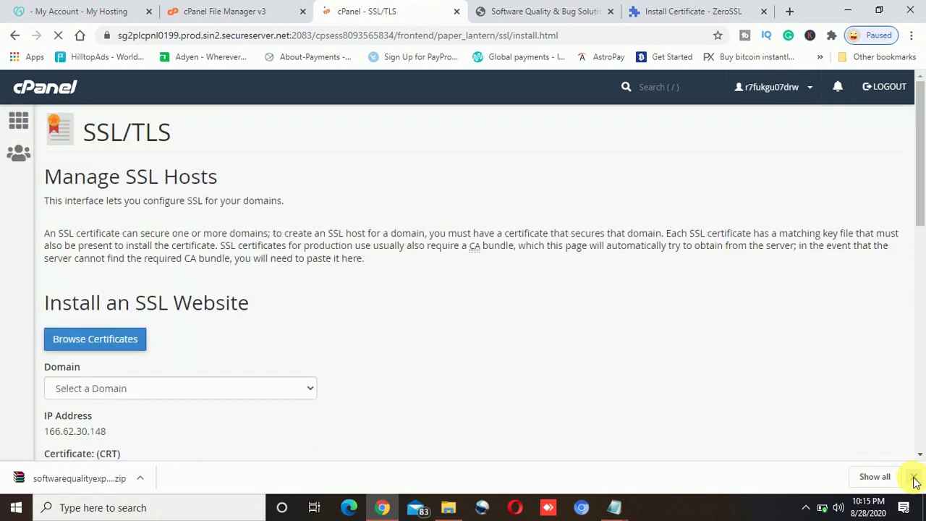
{"action": "left_click", "coordinate": [914, 481]}
Switch to the open softwarequalityexpert.online site and reload it to check its connection security.
{"action": "left_click", "coordinate": [536, 11]}
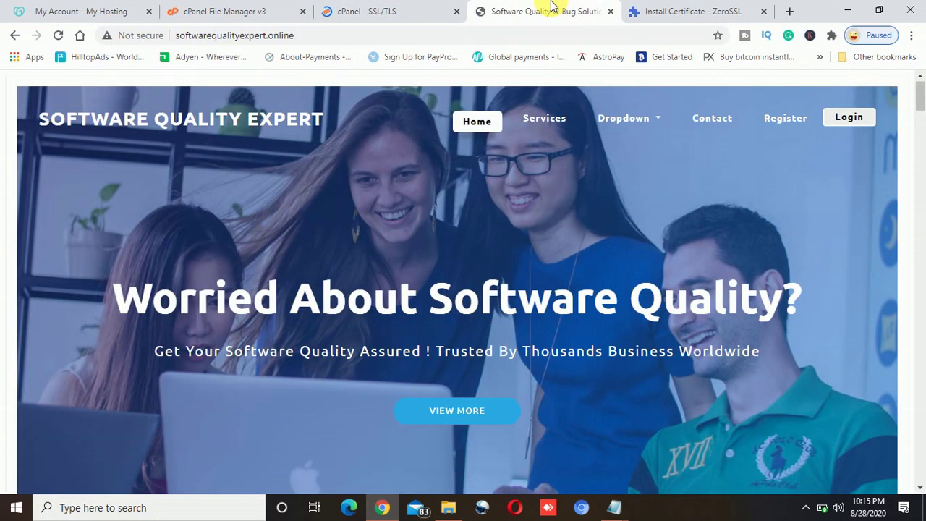
{"action": "left_click", "coordinate": [353, 41]}
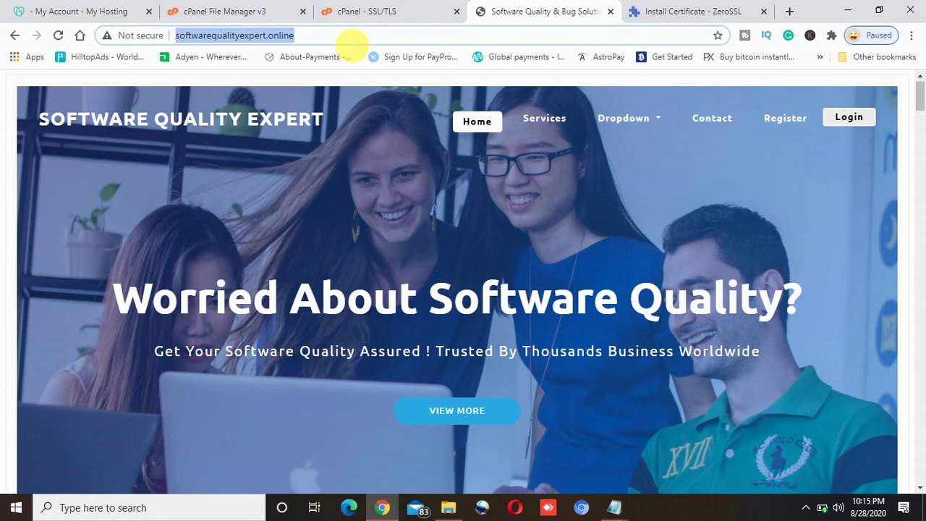
{"action": "key", "text": "Return"}
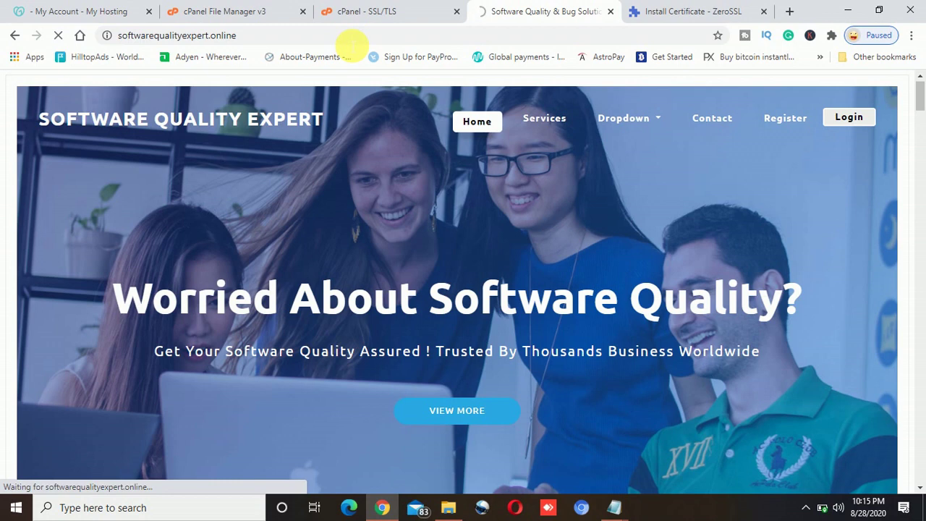
{"action": "left_click", "coordinate": [350, 42]}
{"action": "key", "text": "ctrl+c"}
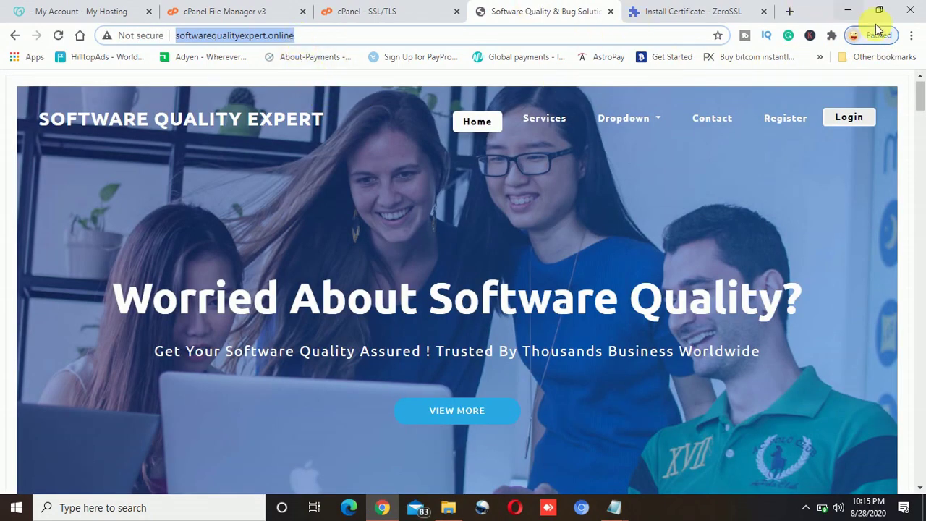
{"action": "left_click", "coordinate": [913, 37]}
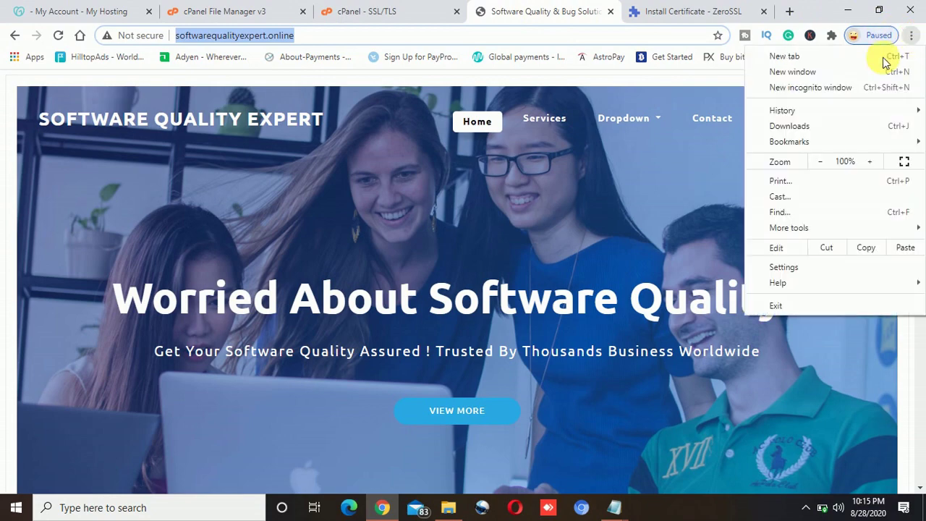
{"action": "left_click", "coordinate": [809, 88]}
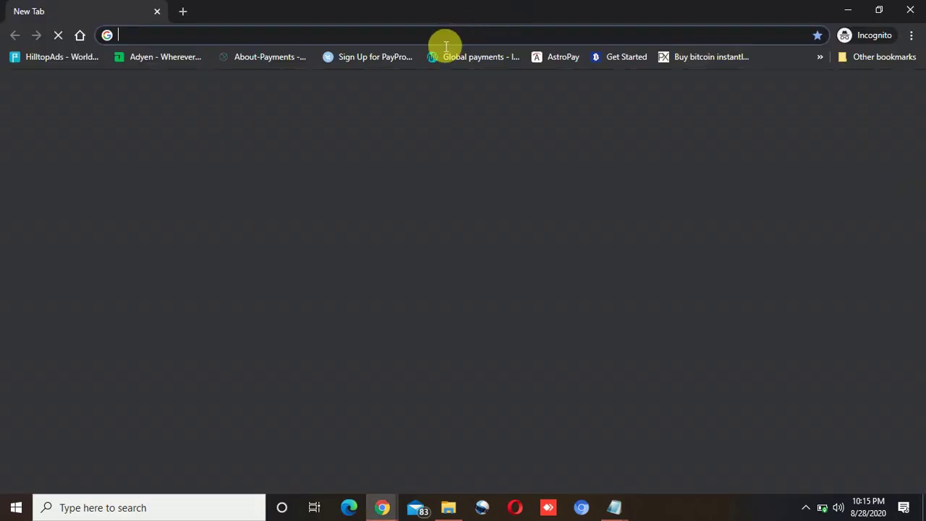
{"action": "key", "text": "ctrl+v"}
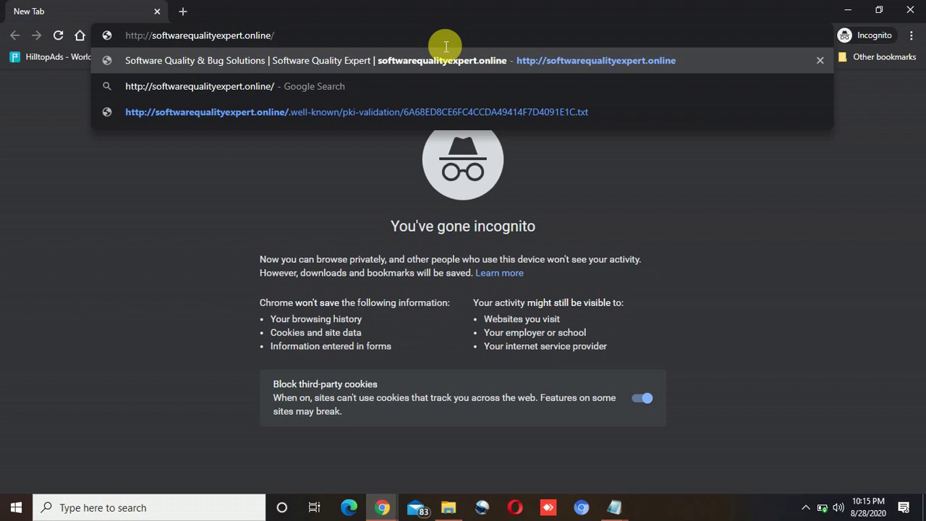
{"action": "key", "text": "Return"}
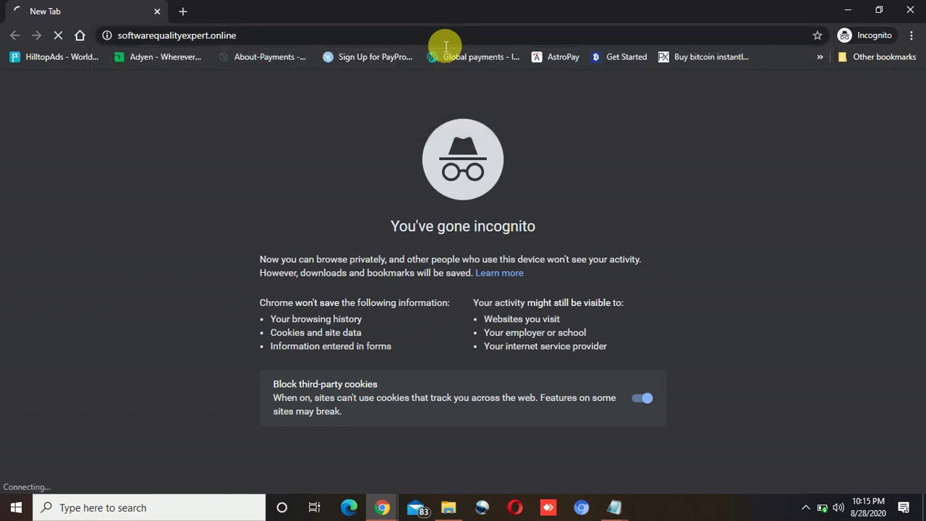
{"action": "left_click", "coordinate": [325, 45]}
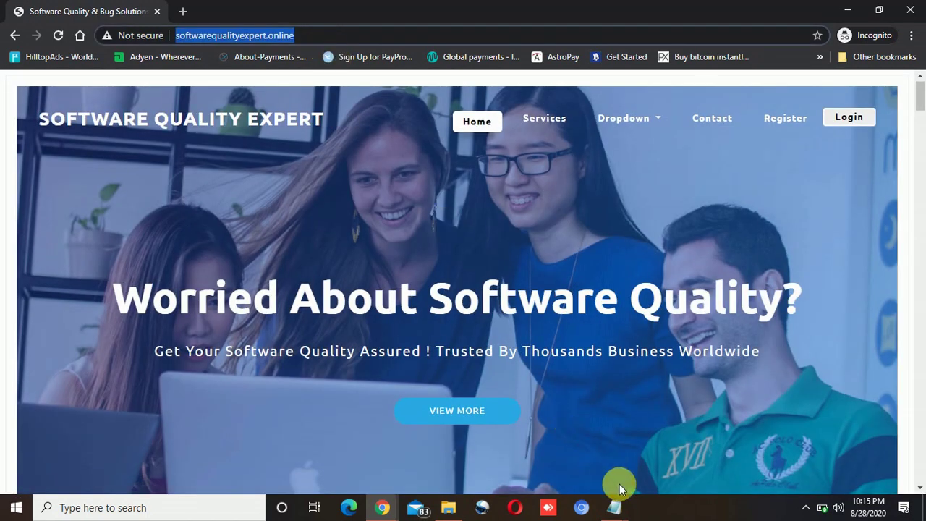
{"action": "left_click", "coordinate": [629, 513]}
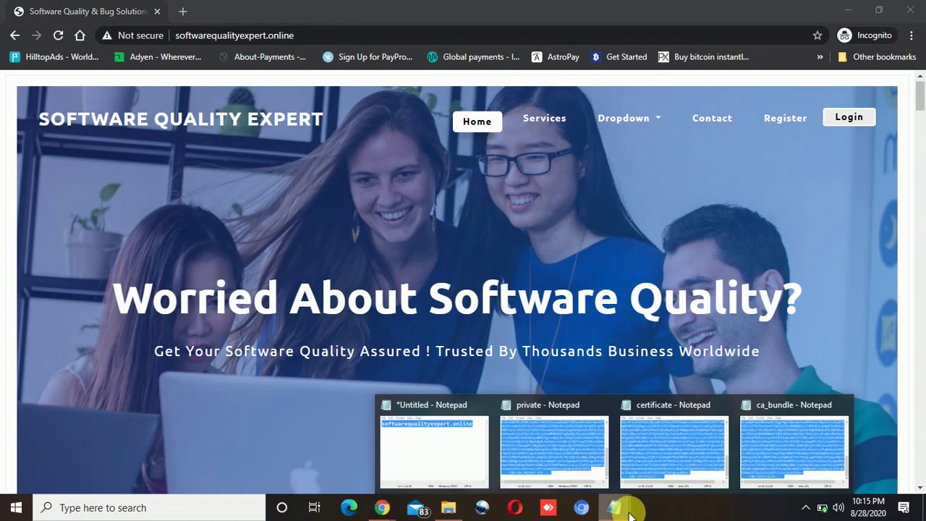
{"action": "left_click", "coordinate": [450, 466]}
{"action": "left_click", "coordinate": [553, 244]}
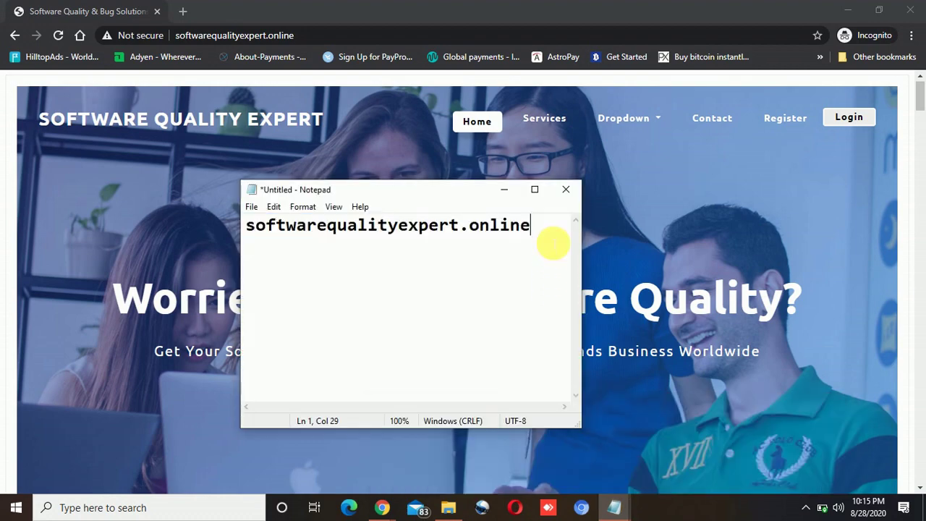
{"action": "key", "text": "Return"}
{"action": "key", "text": "Return"}
{"action": "key", "text": "Return"}
{"action": "key", "text": "ctrl+v"}
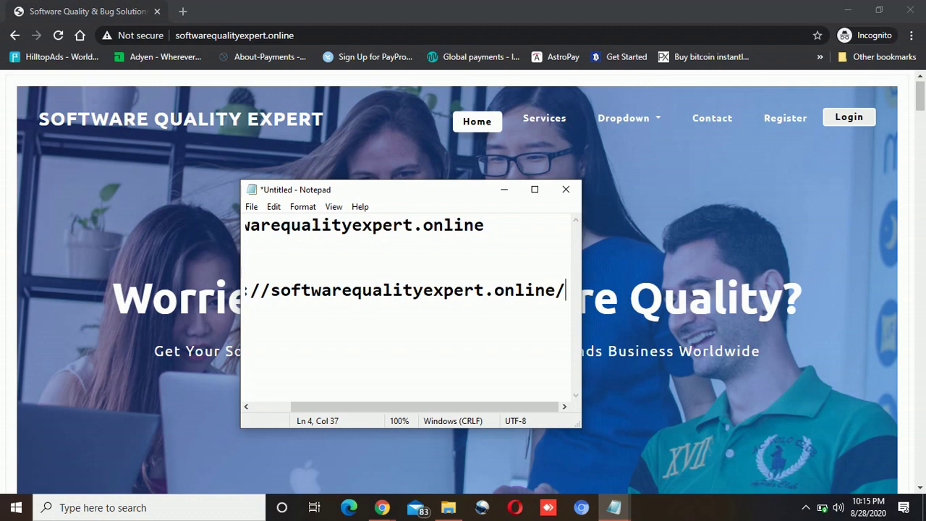
{"action": "key", "text": "Left"}
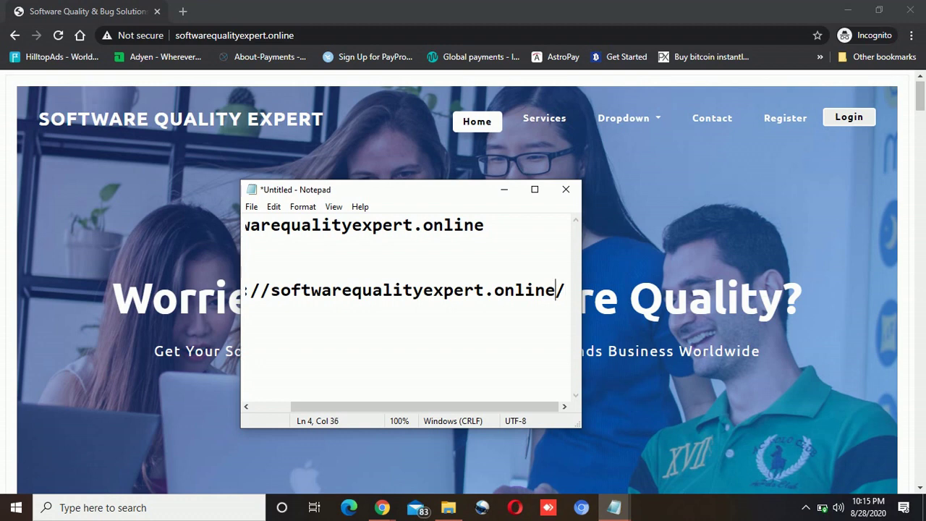
{"action": "left_click", "coordinate": [535, 189]}
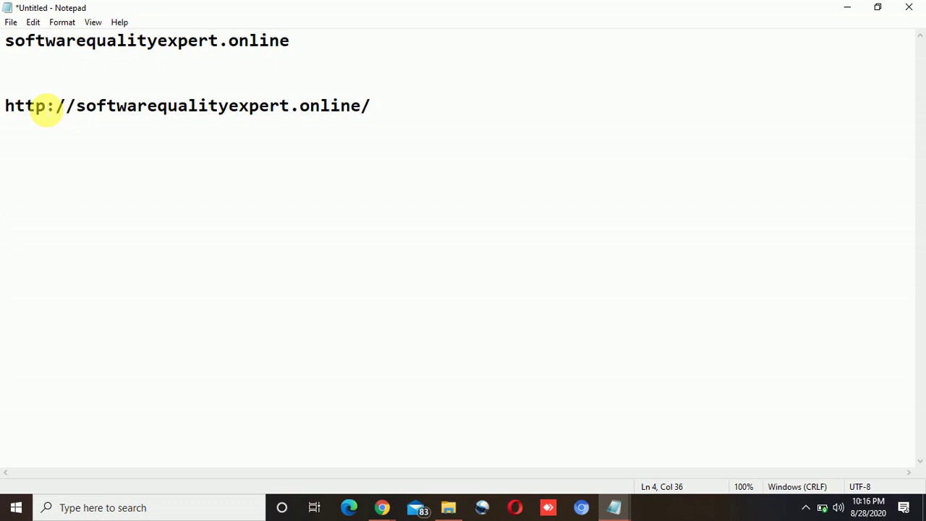
{"action": "left_click", "coordinate": [399, 107]}
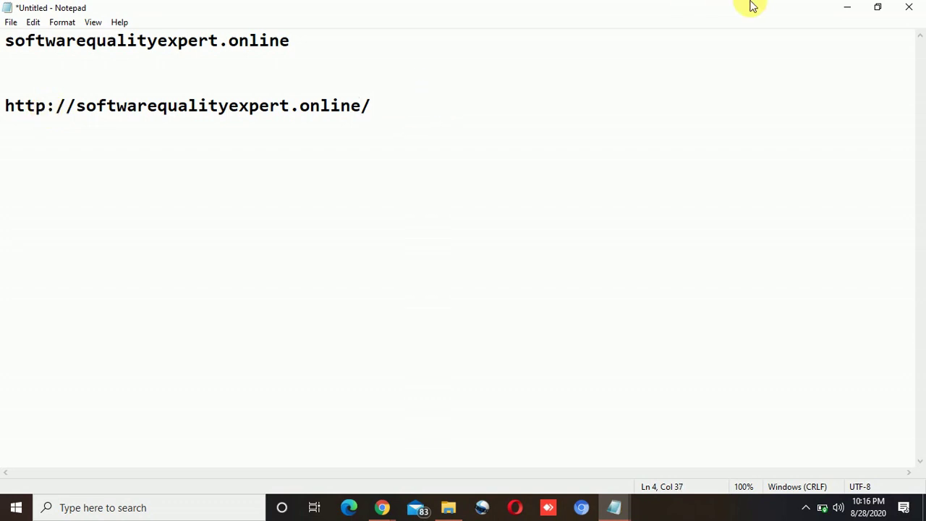
{"action": "left_click", "coordinate": [848, 8]}
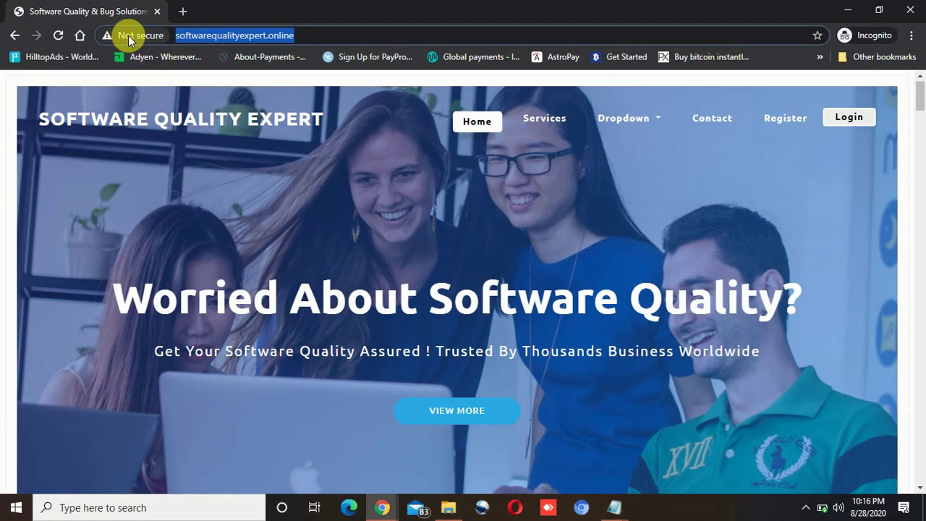
Close the incognito window and return to cPanel's SSL/TLS page in the main browser window.
{"action": "left_click", "coordinate": [247, 171]}
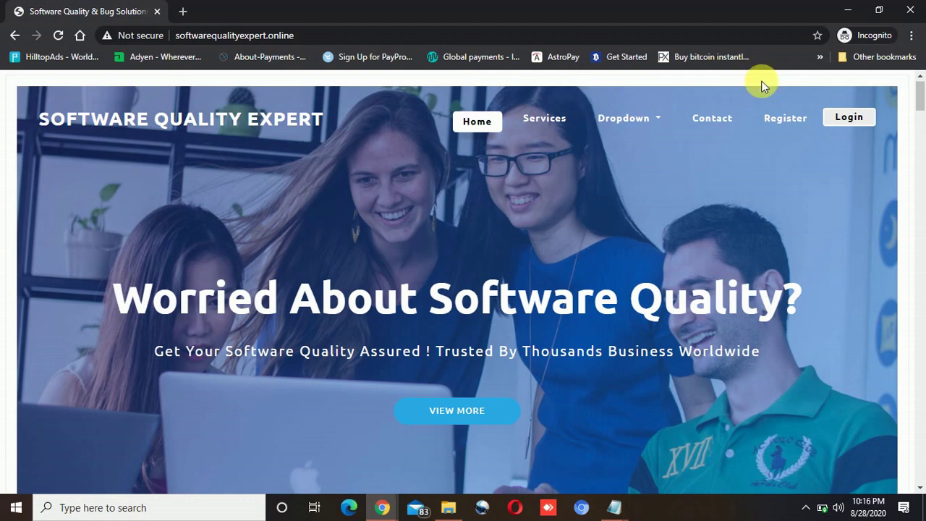
{"action": "left_click", "coordinate": [910, 13]}
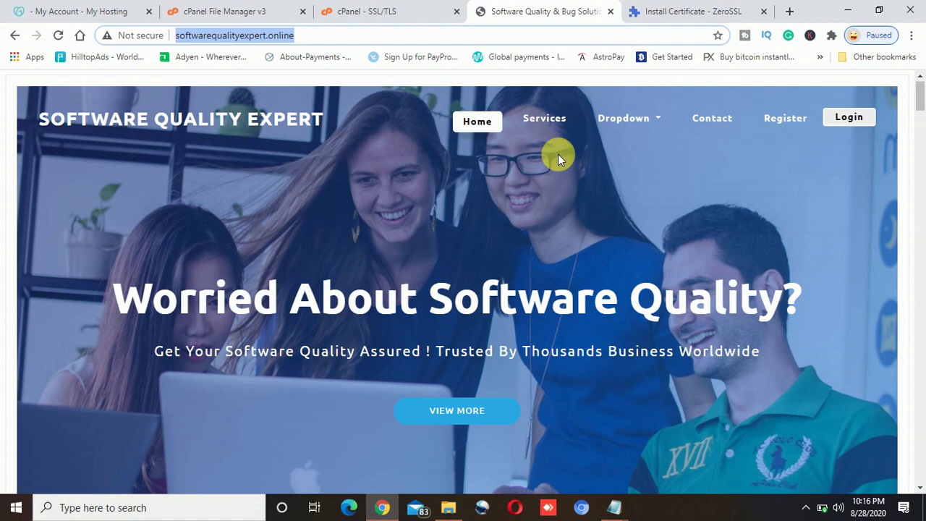
{"action": "left_click", "coordinate": [393, 11]}
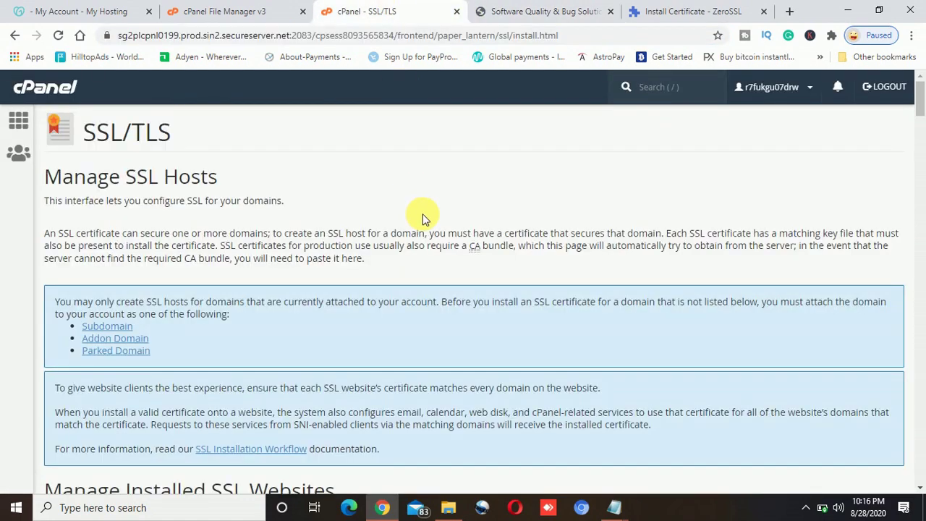